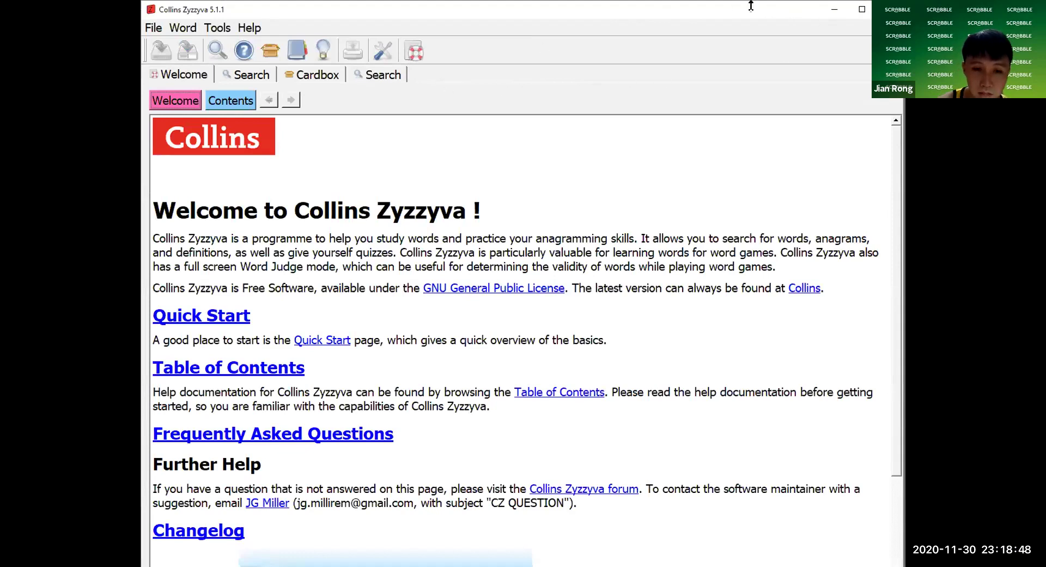
- Maximize the window and open a new, empty word search
{"action": "left_click", "coordinate": [862, 10]}
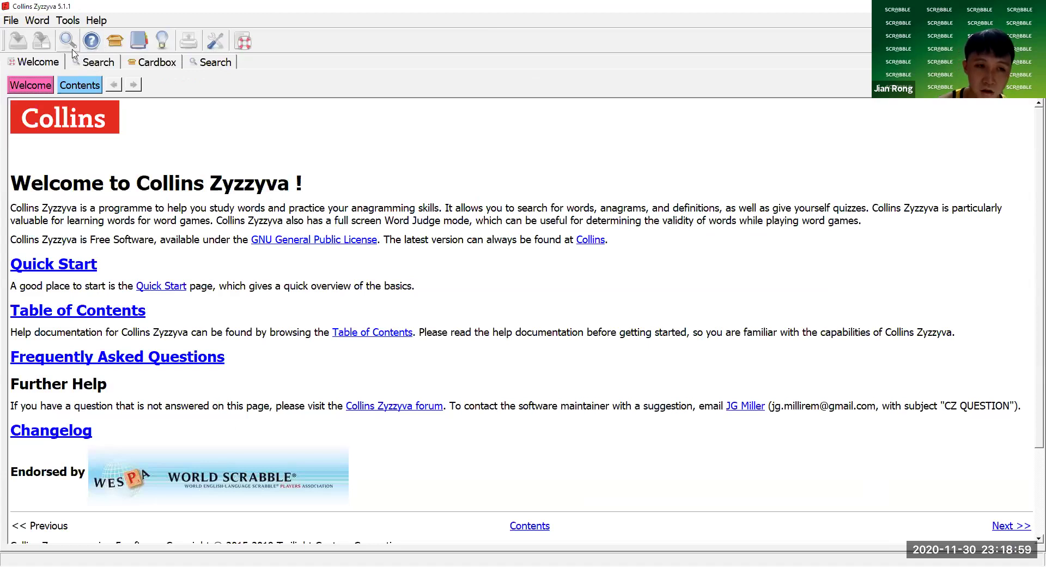
{"action": "left_click", "coordinate": [89, 63]}
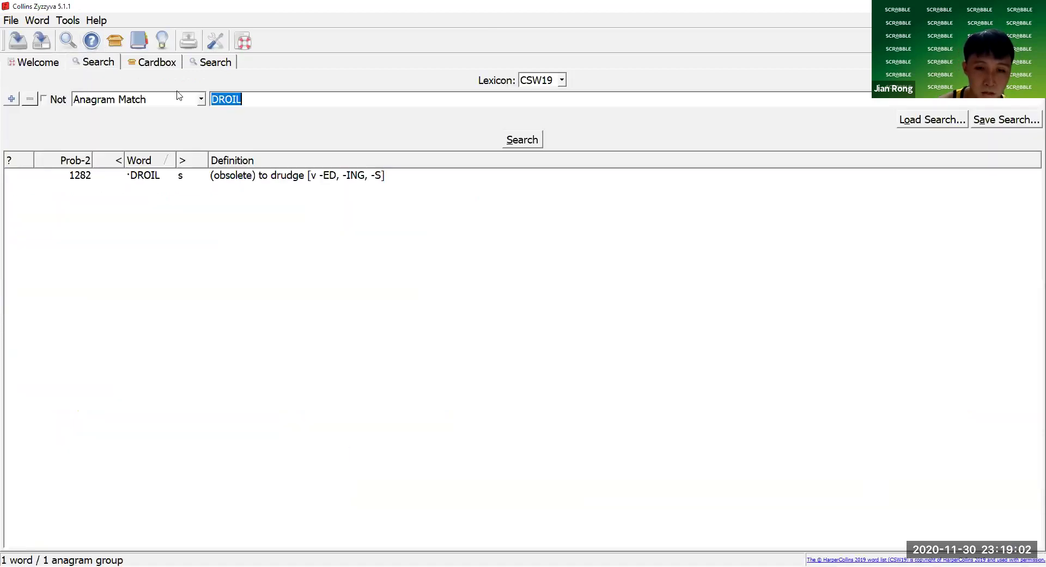
{"action": "left_click", "coordinate": [63, 43]}
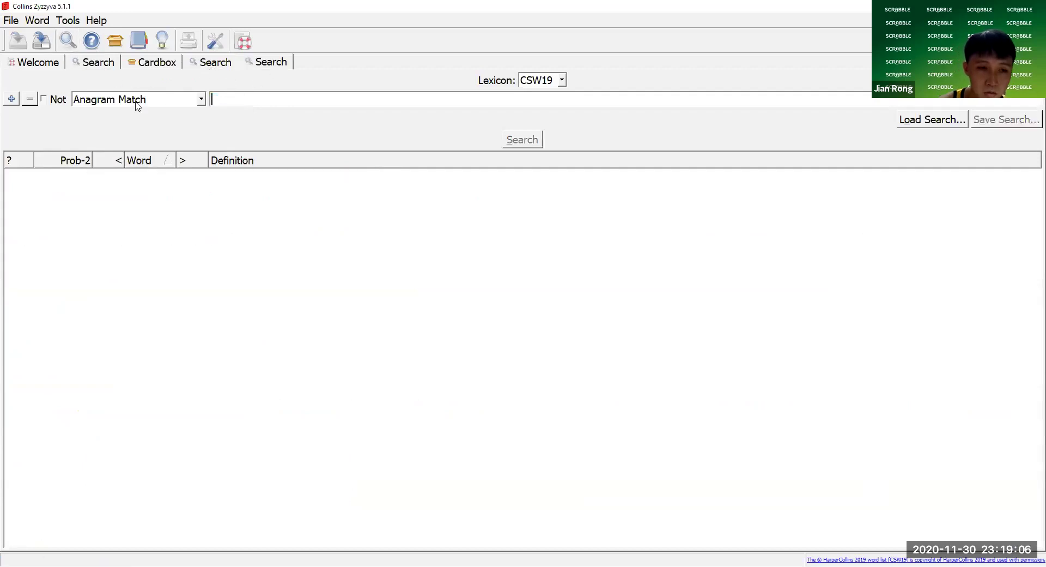
- Run an Anagram Match search for the letters AEINRST in the CSW19 lexicon
{"action": "left_click", "coordinate": [203, 103]}
{"action": "left_click", "coordinate": [263, 103]}
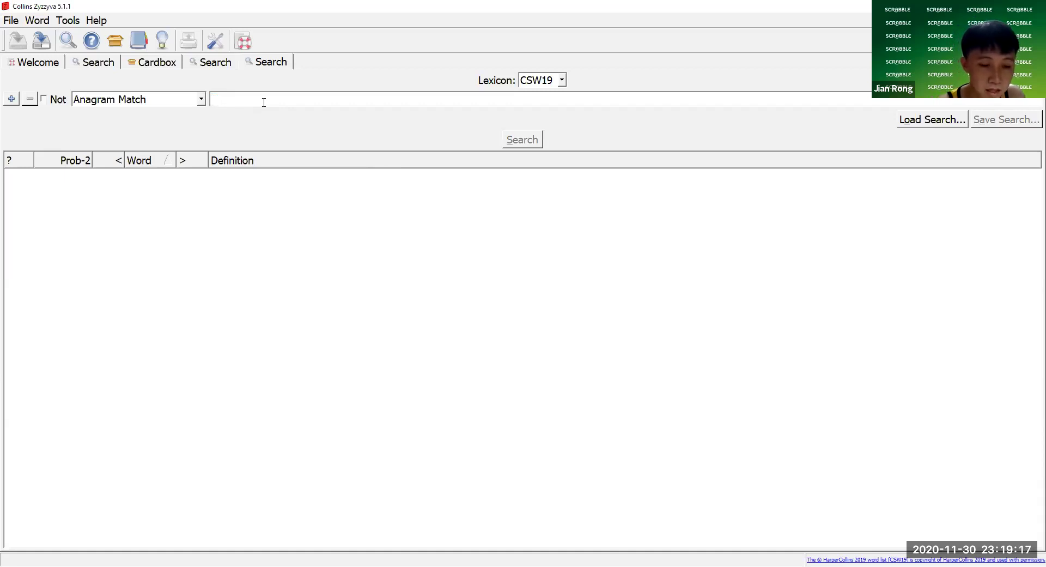
{"action": "type", "text": "AEIR"}
{"action": "key", "text": "BackSpace"}
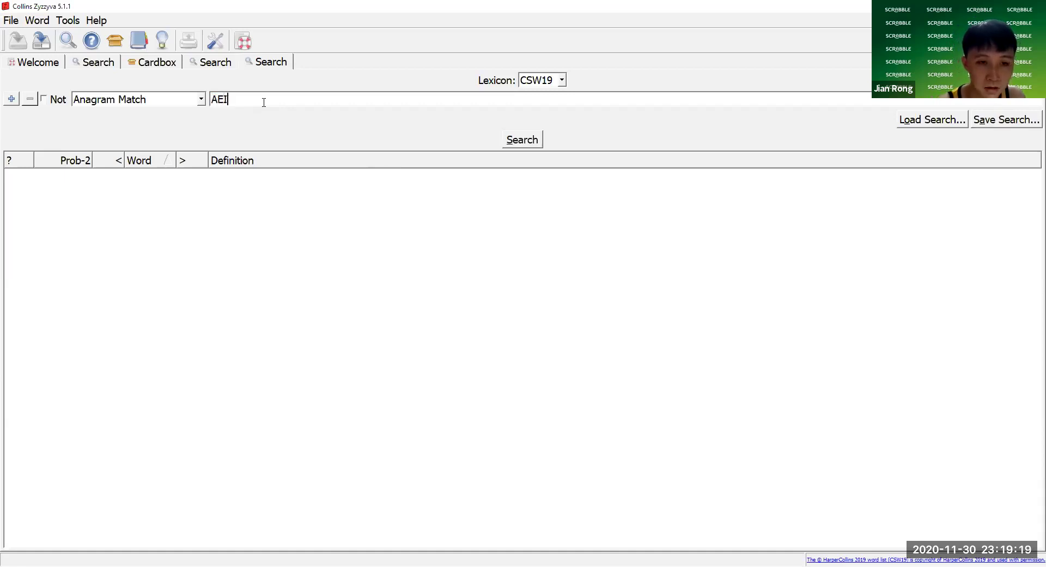
{"action": "type", "text": "NRST"}
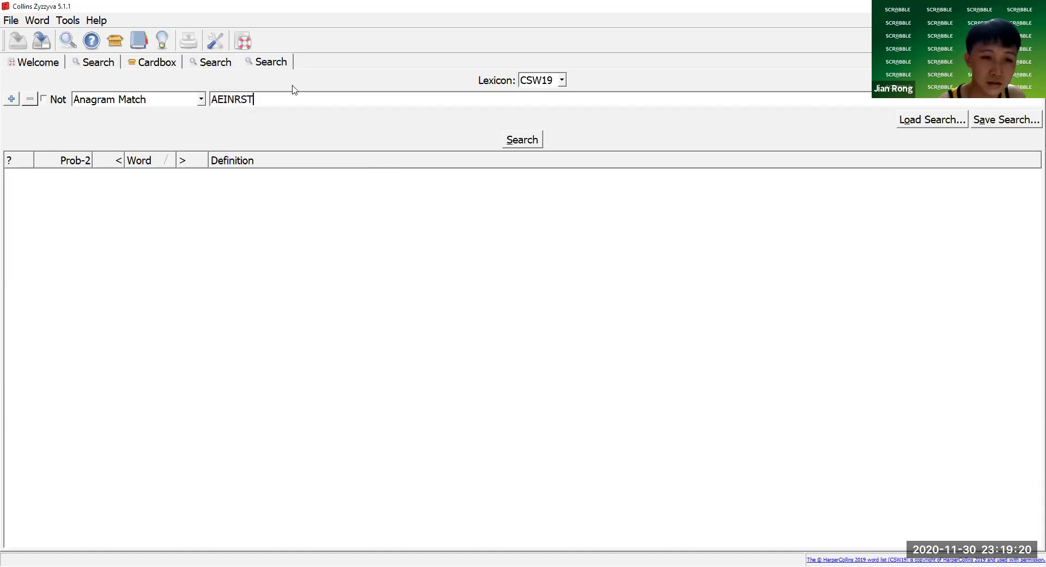
{"action": "left_click", "coordinate": [521, 136]}
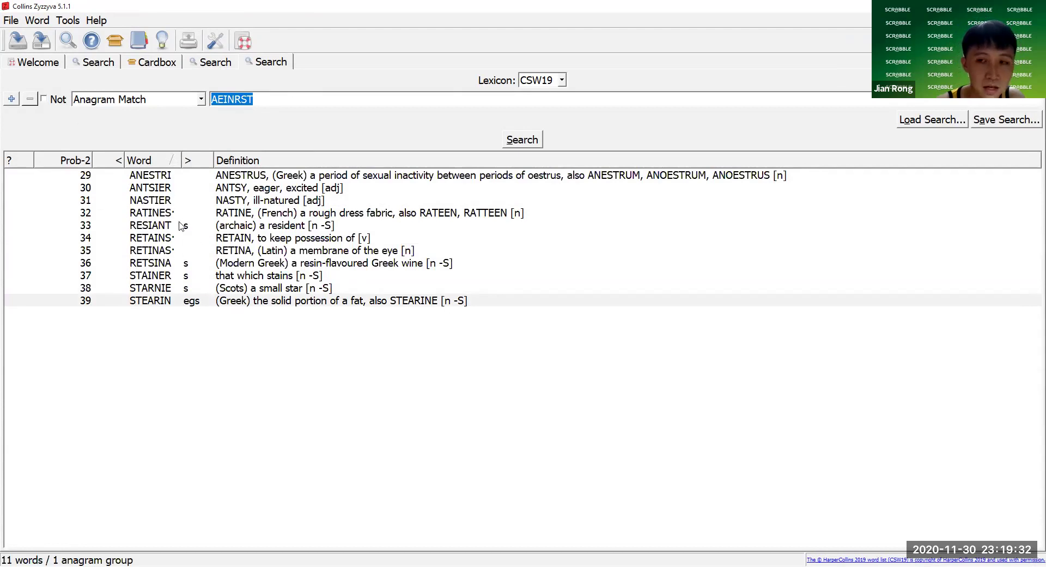
- Replace the search letters with ALPHAGRAM and run the Anagram Match search
{"action": "left_click", "coordinate": [243, 99]}
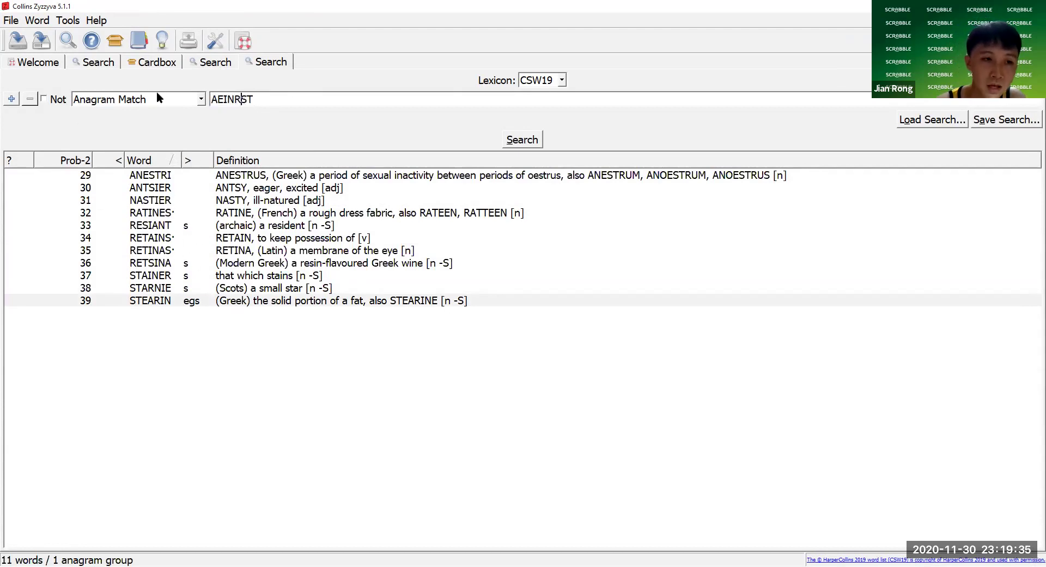
{"action": "double_click", "coordinate": [212, 99]}
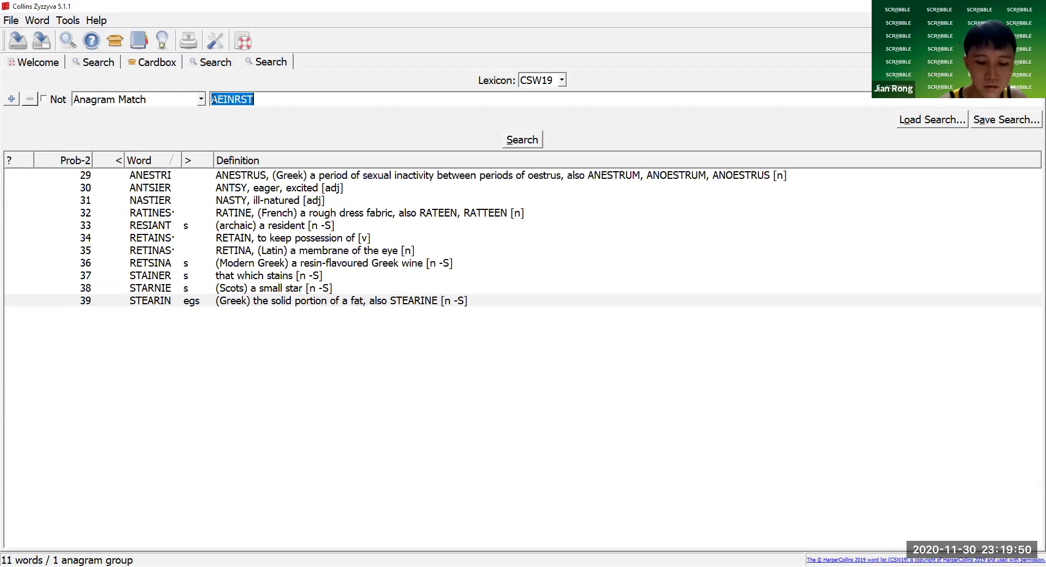
{"action": "type", "text": "ALPHAGRAM"}
{"action": "key", "text": "Return"}
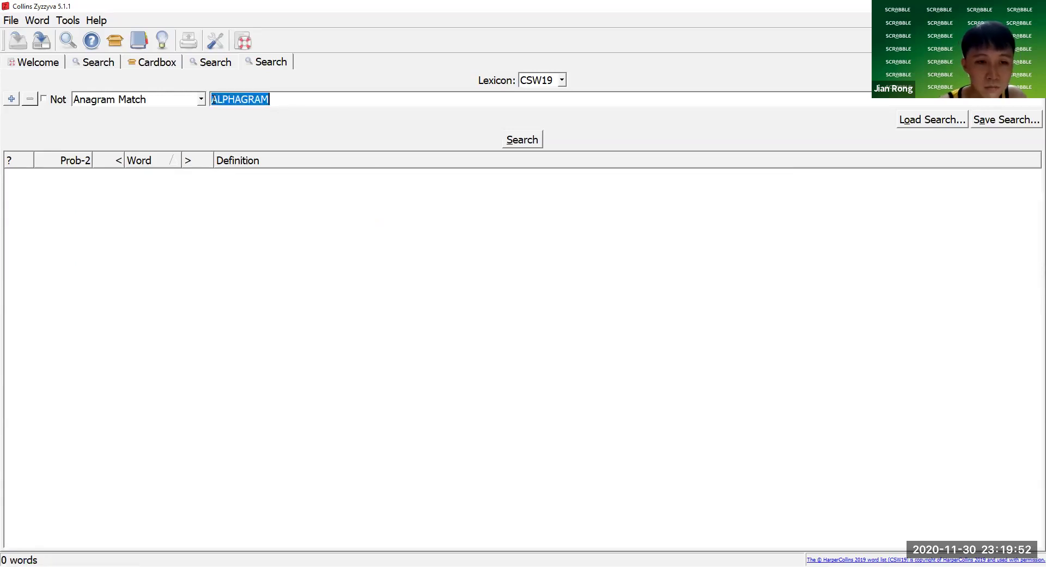
- Change the search condition to Pattern Match and search for seven-letter words matching ???BIRD
{"action": "key", "text": "shift+Tab"}
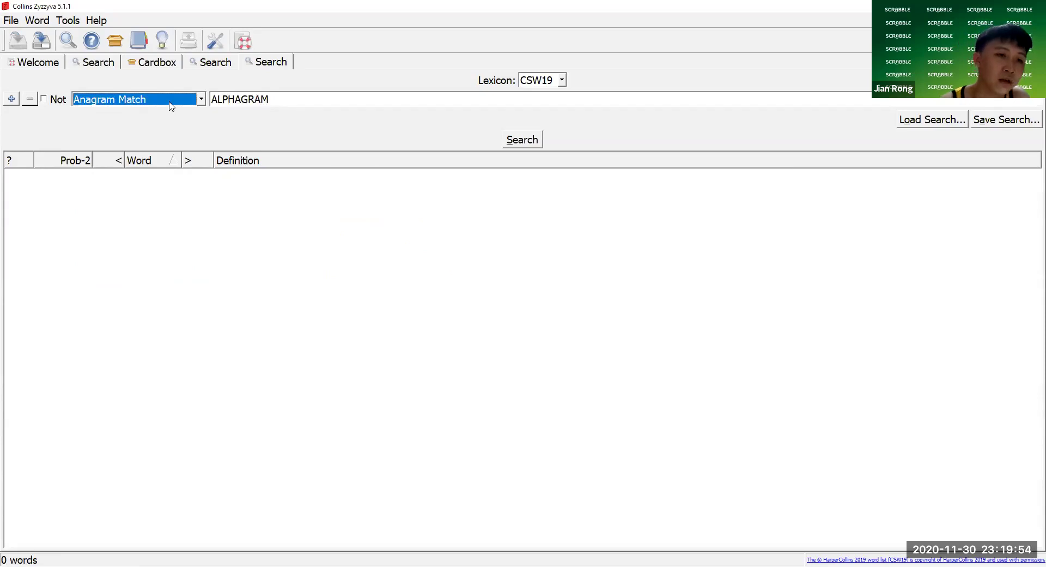
{"action": "key", "text": "Tab"}
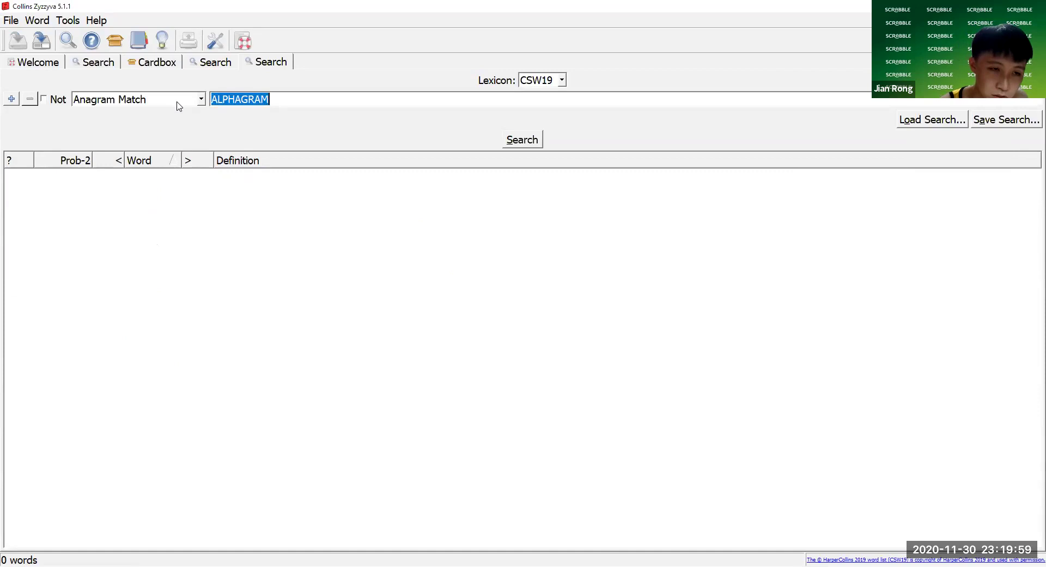
{"action": "key", "text": "shift+Tab"}
{"action": "key", "text": "Up"}
{"action": "key", "text": "Tab"}
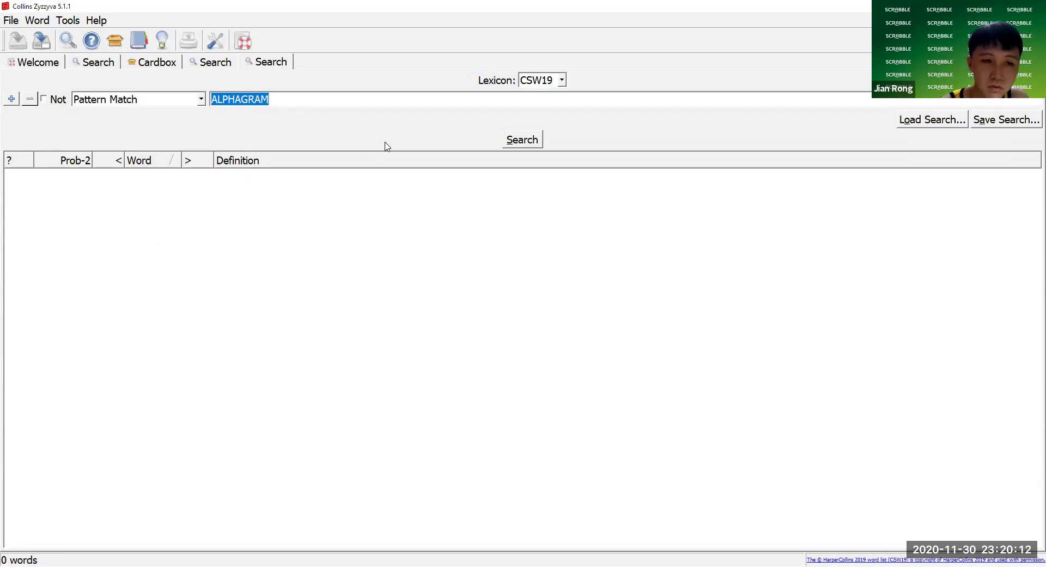
{"action": "type", "text": "??"}
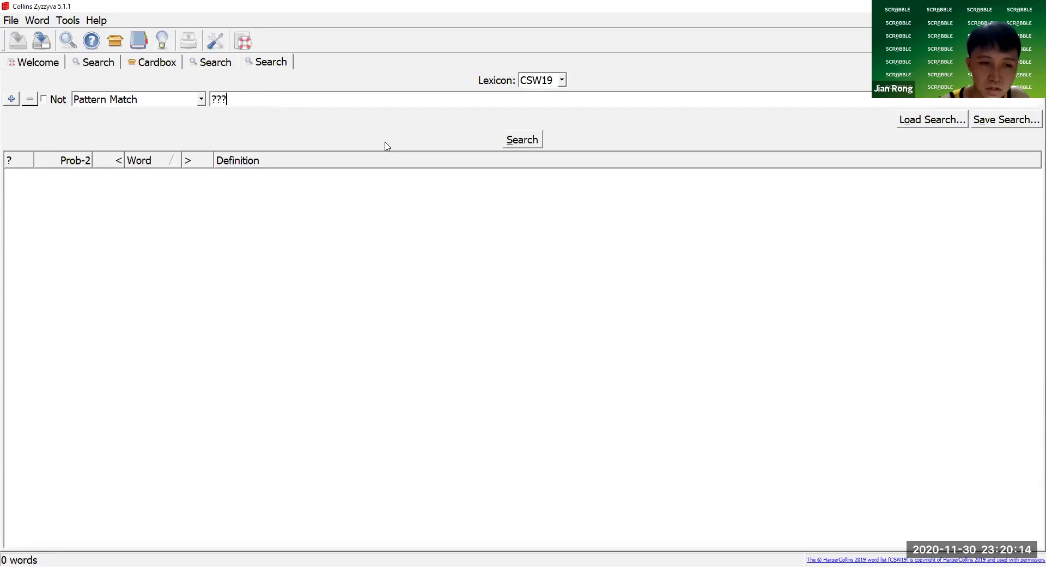
{"action": "type", "text": "?BIRD"}
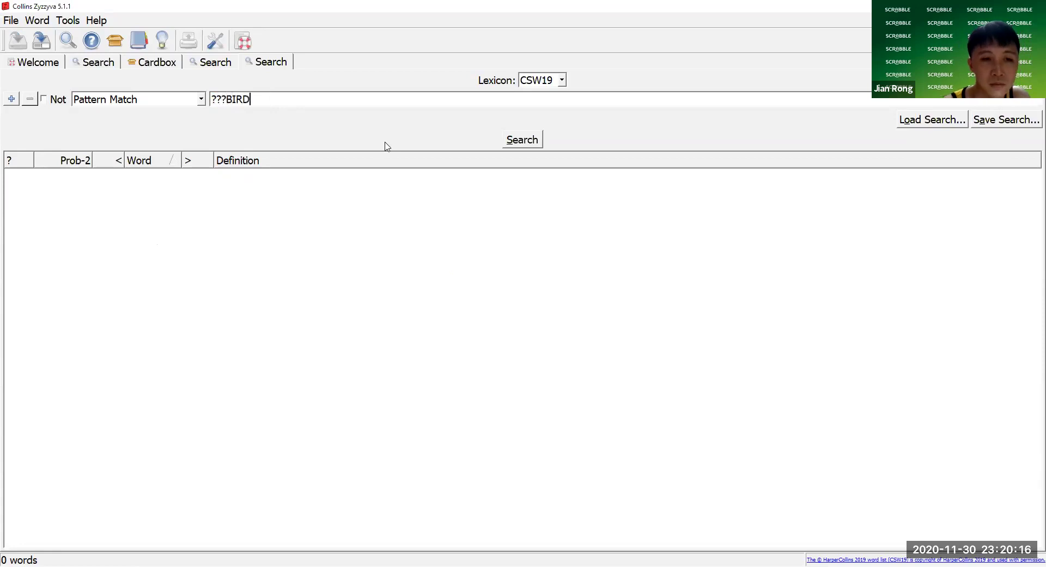
{"action": "left_click", "coordinate": [526, 142]}
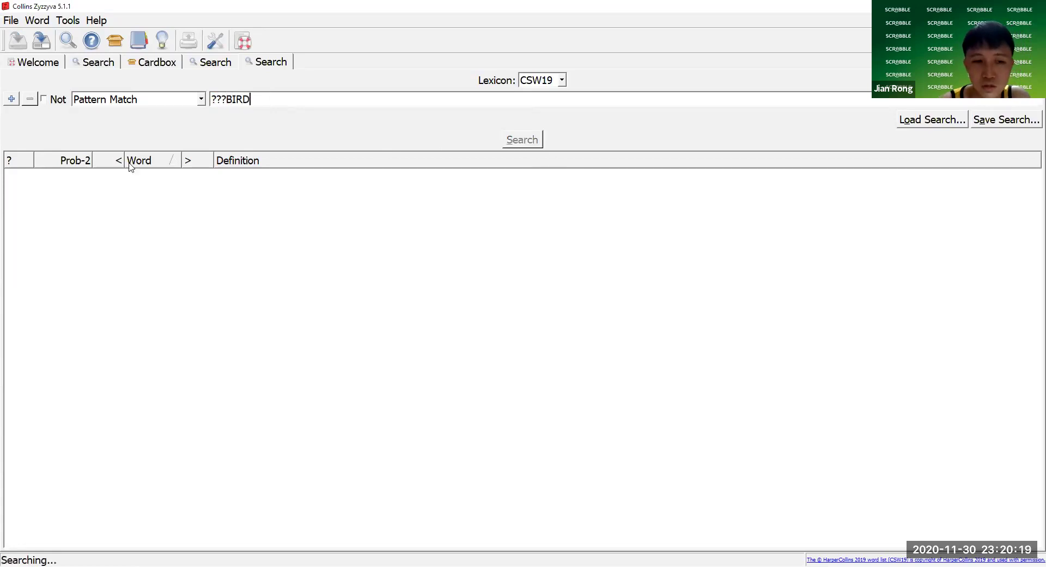
- Replace the whole search pattern with ATE and run the Pattern Match search
{"action": "left_click", "coordinate": [225, 99]}
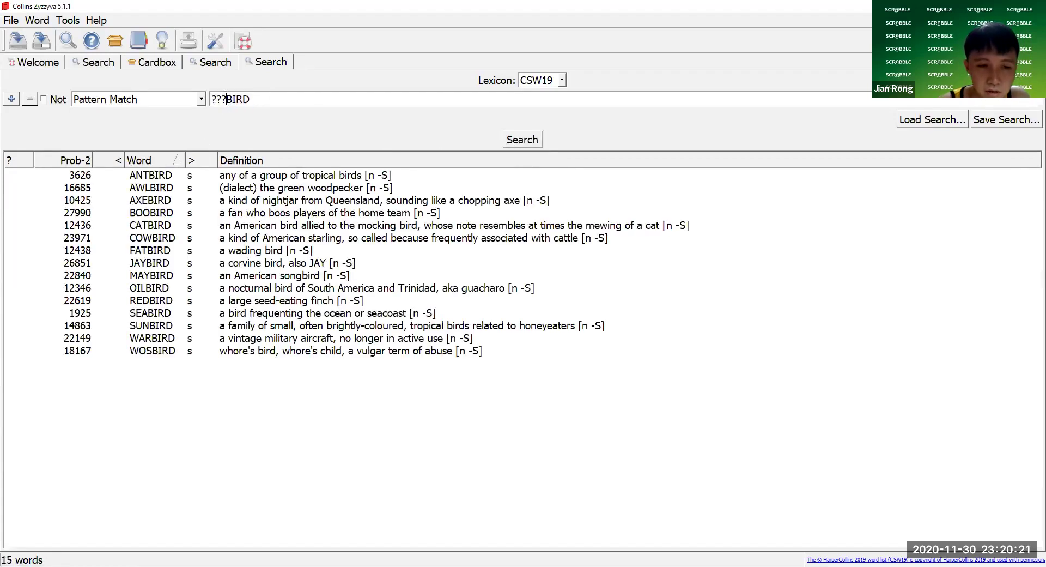
{"action": "left_click_drag", "start_coordinate": [225, 99], "coordinate": [267, 101]}
{"action": "left_click", "coordinate": [222, 99]}
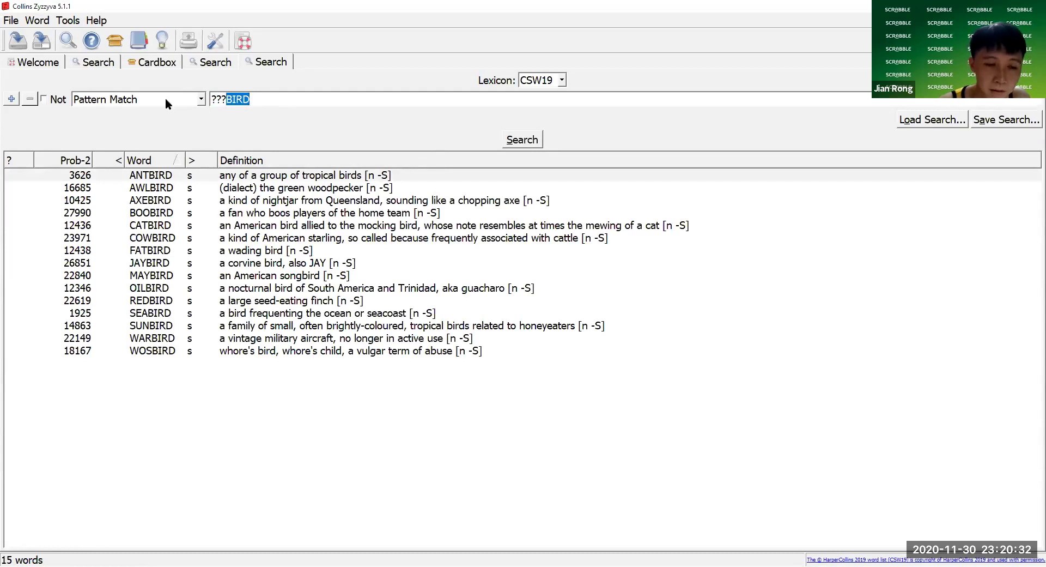
{"action": "key", "text": "ctrl+a"}
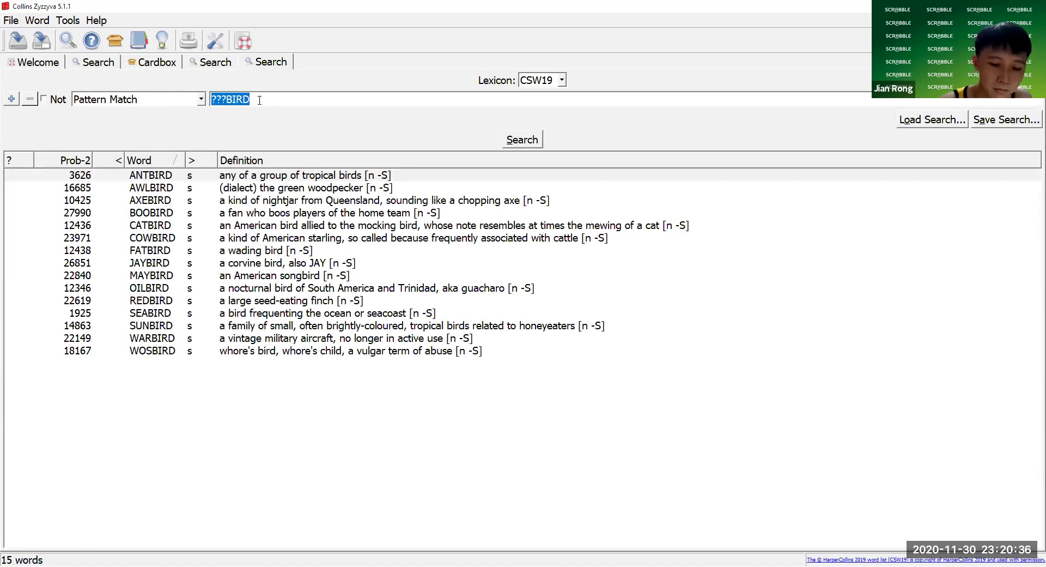
{"action": "type", "text": "ATE"}
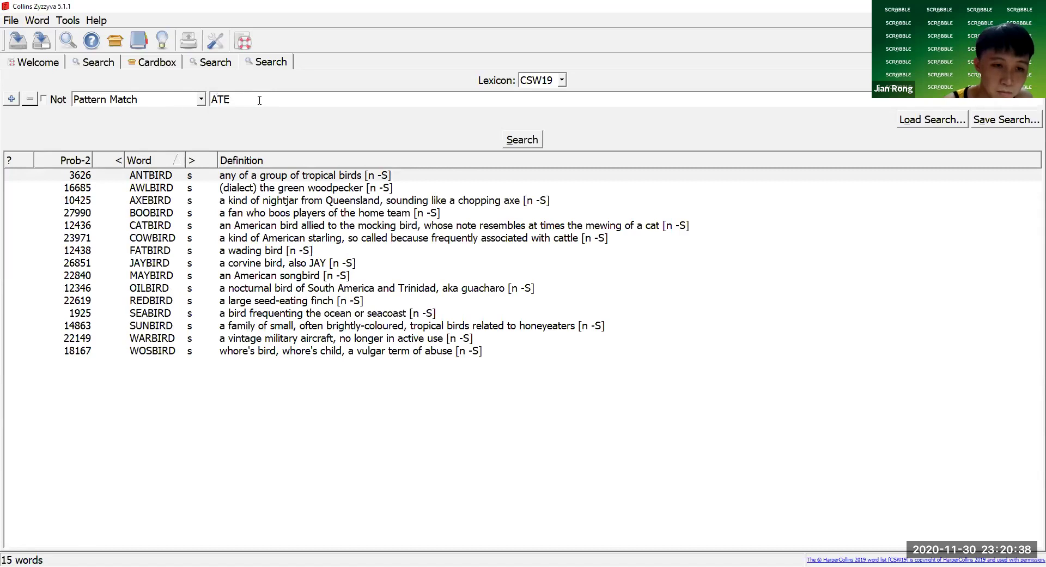
{"action": "key", "text": "Return"}
{"action": "left_click", "coordinate": [260, 100]}
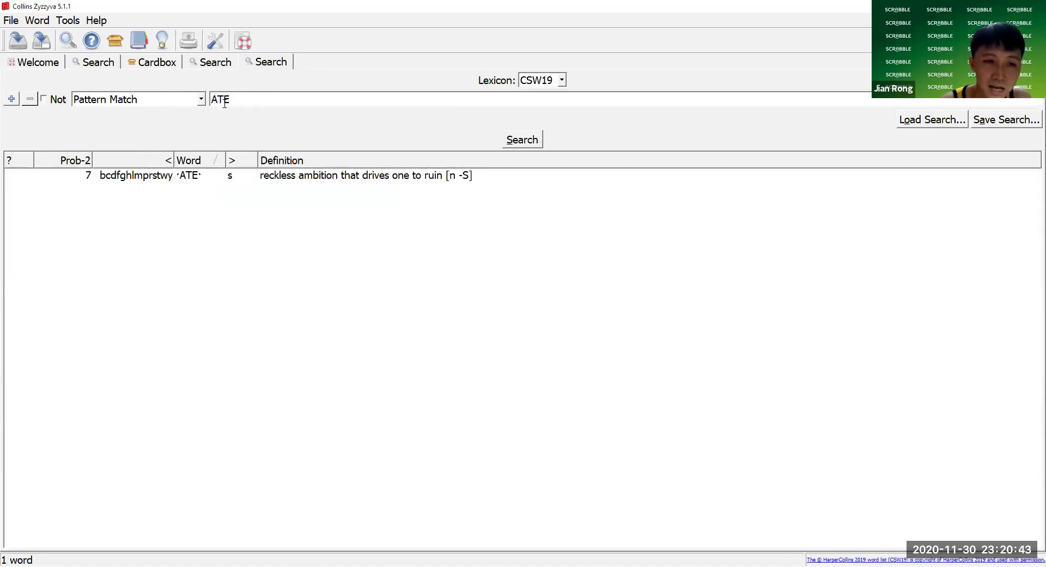
- Switch the condition to Anagram Match and search for anagrams of ATE
{"action": "key", "text": "shift+Tab"}
{"action": "key", "text": "Down"}
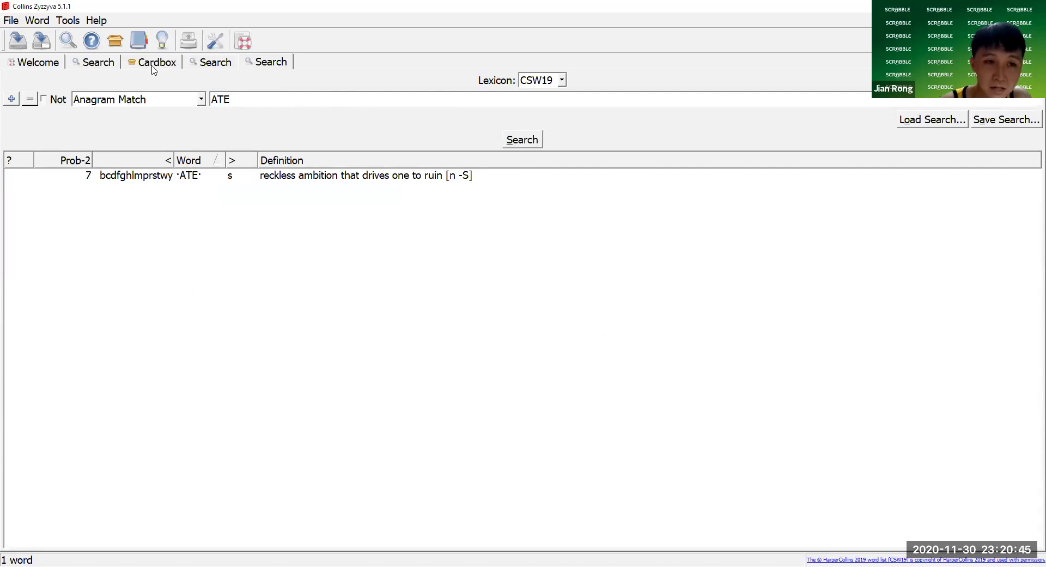
{"action": "key", "text": "shift+Tab"}
{"action": "key", "text": "alt+Down"}
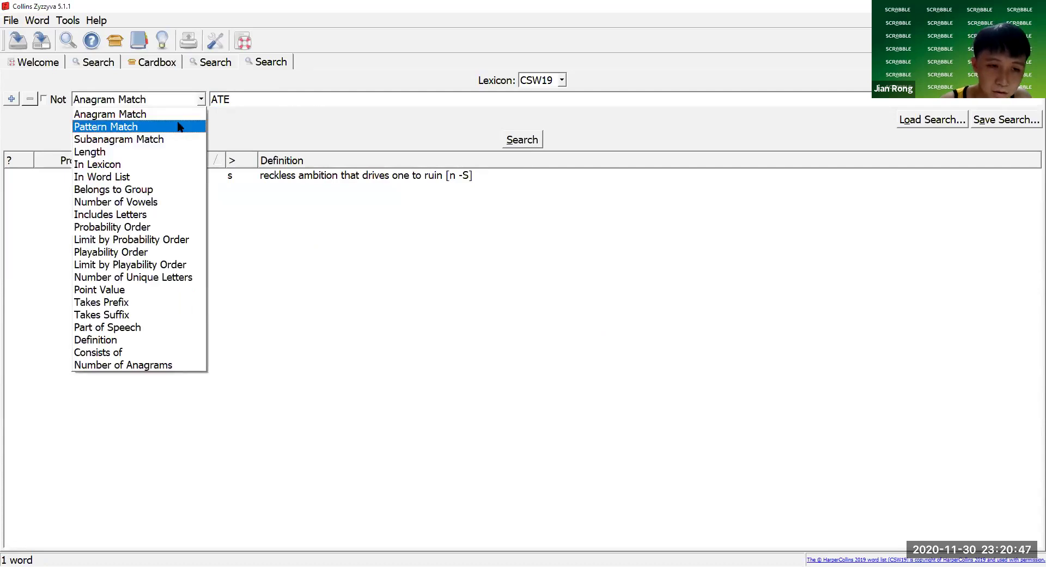
{"action": "key", "text": "Escape"}
{"action": "left_click", "coordinate": [515, 140]}
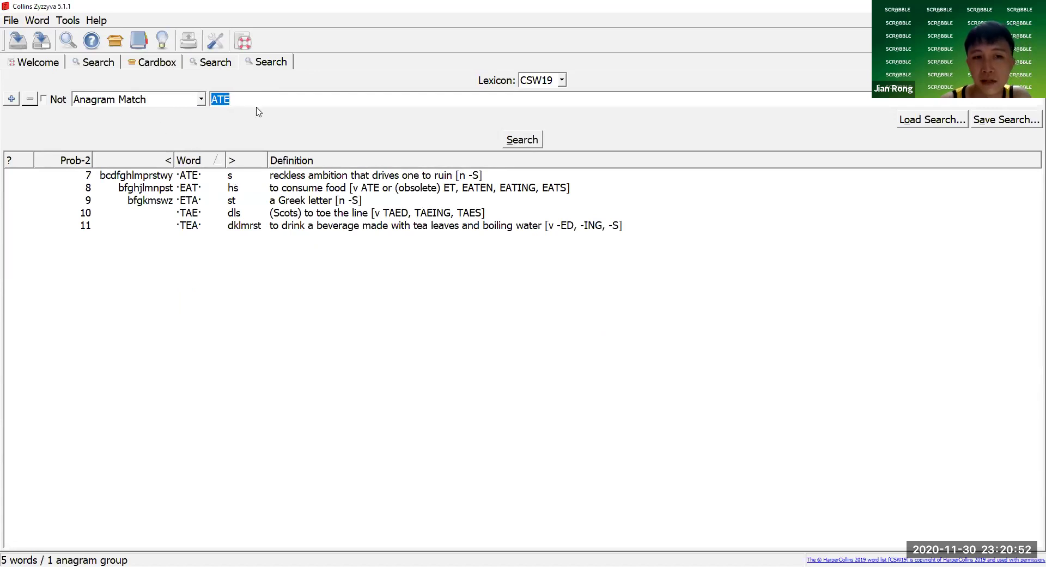
- Switch the condition back to Pattern Match and rerun the search for ATE
{"action": "key", "text": "shift+Tab"}
{"action": "key", "text": "Up"}
{"action": "left_click", "coordinate": [522, 141]}
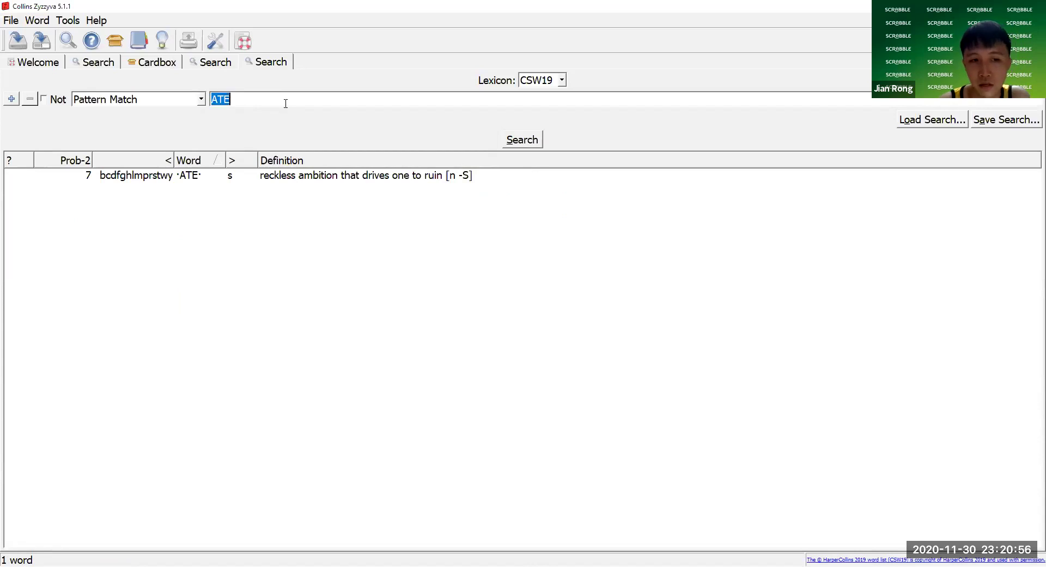
- Run a Subanagram Match search for RETAINS and look over the resulting word list
{"action": "key", "text": "shift+Tab"}
{"action": "key", "text": "Down"}
{"action": "key", "text": "Down"}
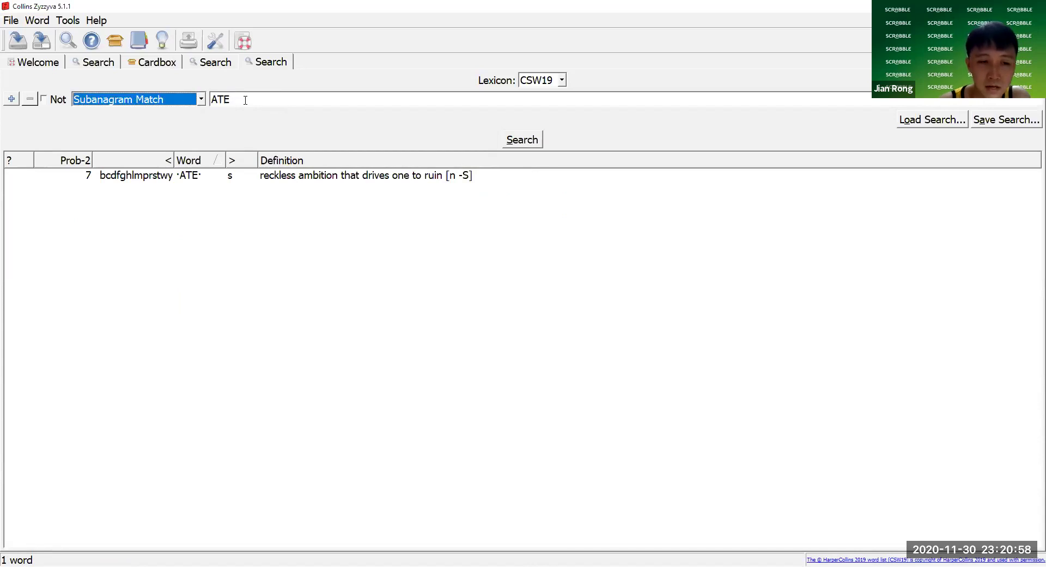
{"action": "key", "text": "Tab"}
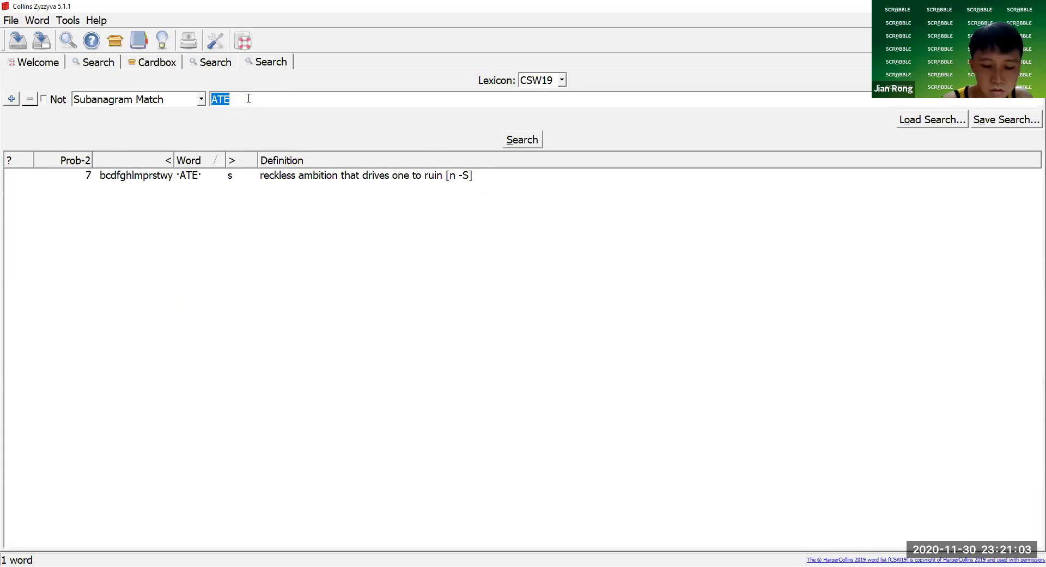
{"action": "type", "text": "RETAINS"}
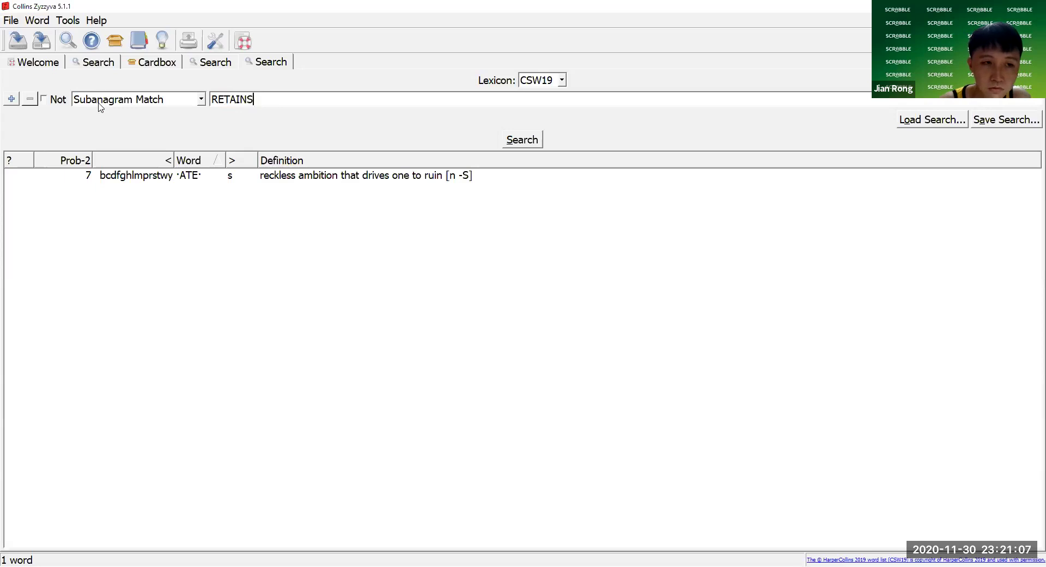
{"action": "left_click", "coordinate": [511, 140]}
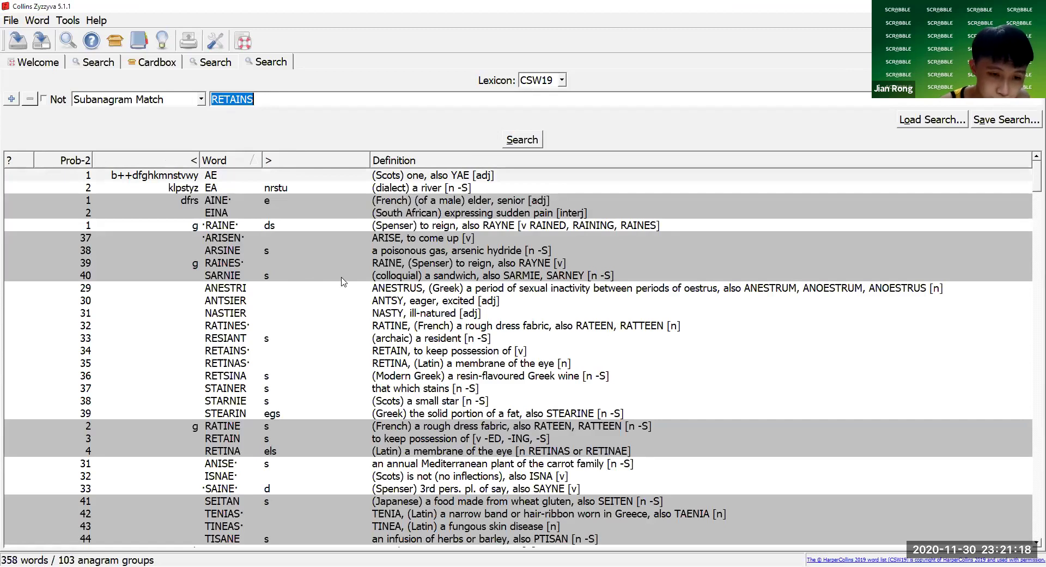
{"action": "scroll", "coordinate": [342, 281], "scroll_direction": "down", "scroll_amount": 1}
{"action": "scroll", "coordinate": [273, 260], "scroll_direction": "up", "scroll_amount": 1}
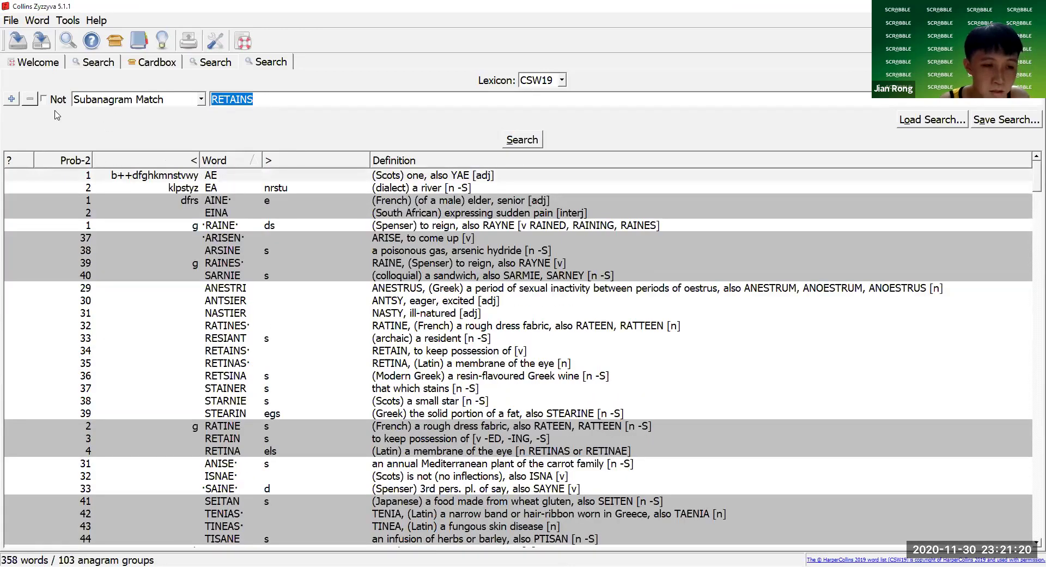
- Switch the RETAINS condition to Anagram Match and add a second, empty Anagram Match condition below it
{"action": "left_click", "coordinate": [122, 103]}
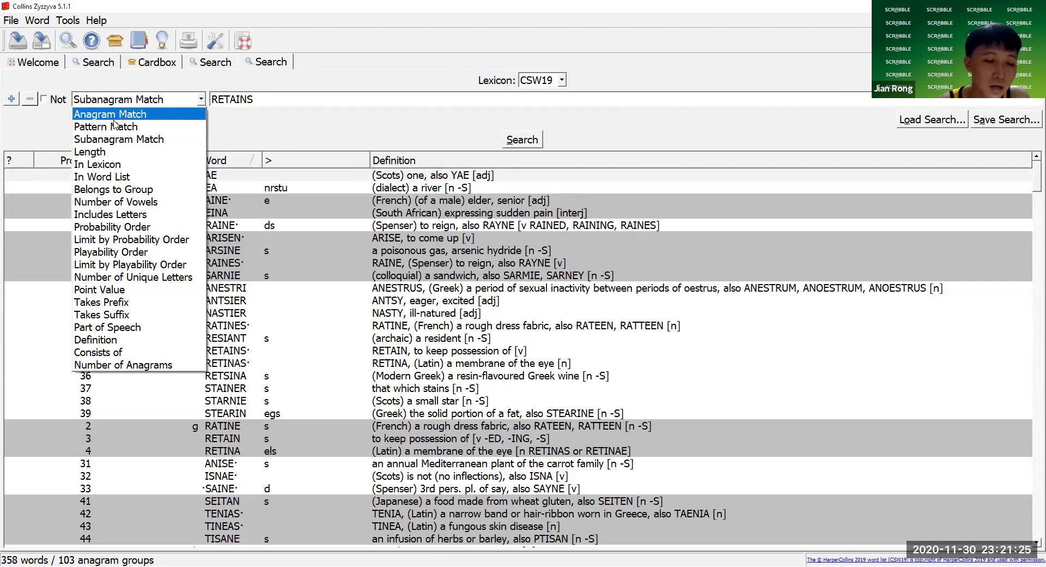
{"action": "left_click", "coordinate": [115, 117]}
{"action": "left_click", "coordinate": [11, 99]}
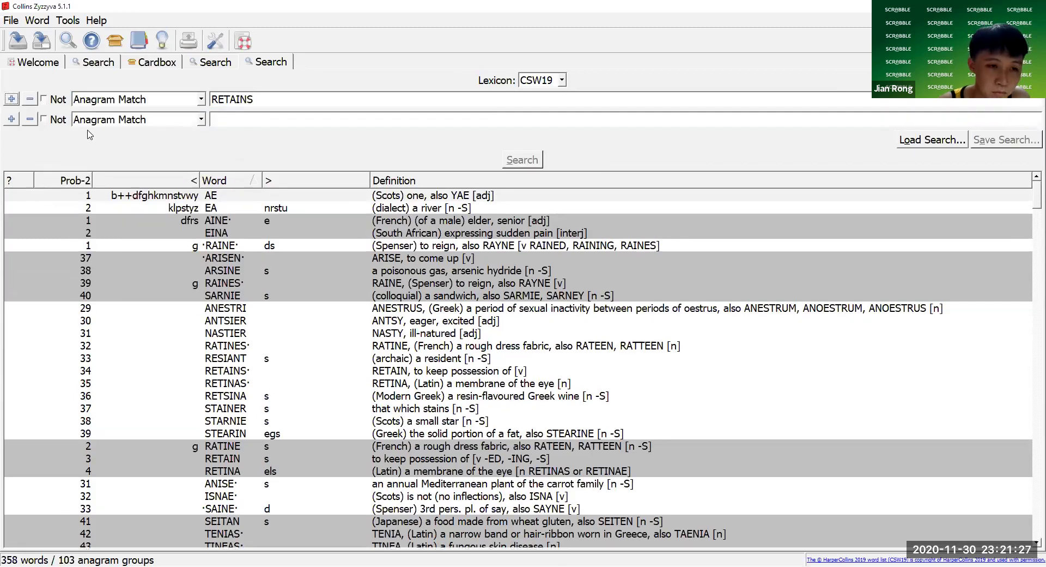
{"action": "left_click", "coordinate": [109, 124]}
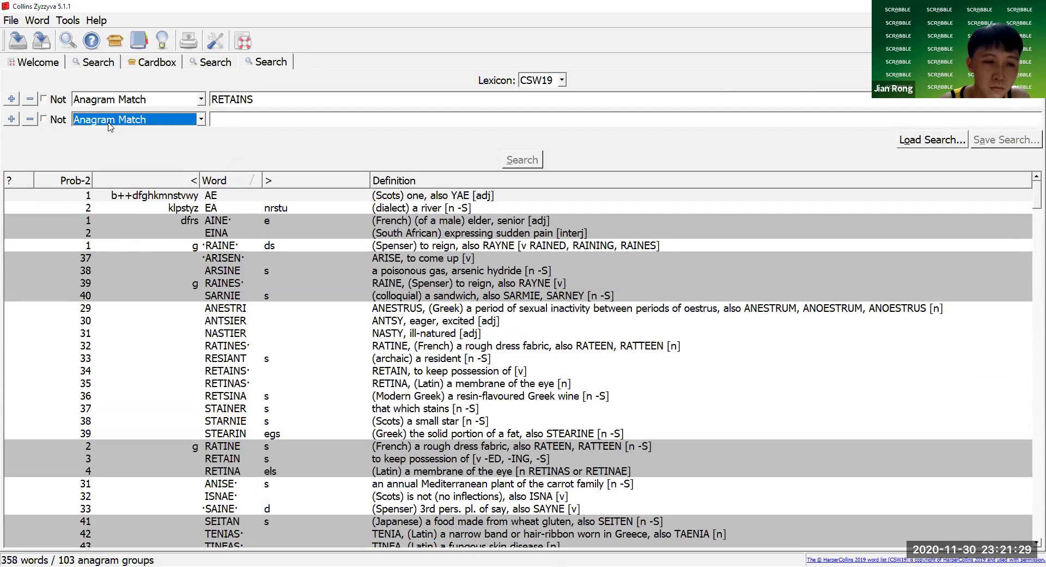
{"action": "left_click", "coordinate": [110, 124]}
{"action": "left_click", "coordinate": [126, 134]}
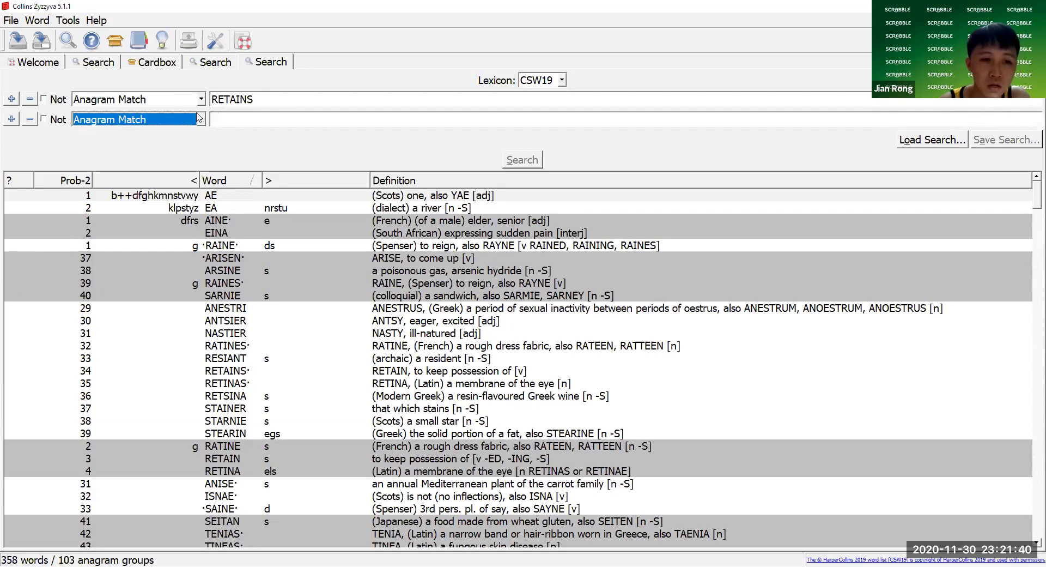
{"action": "key", "text": "shift+Tab"}
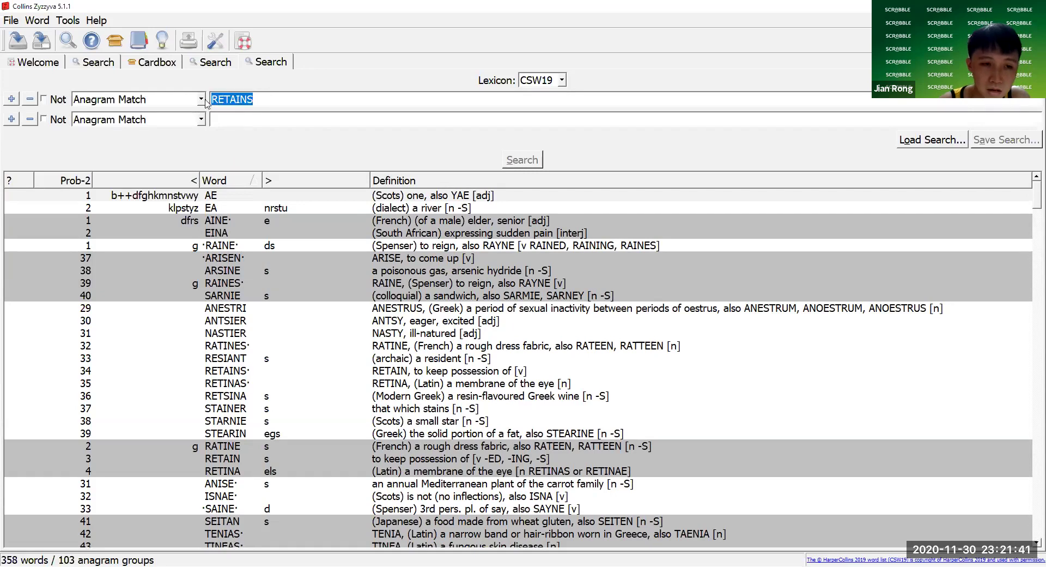
- Change the first condition to Length with a minimum of 7 and a maximum of 7
{"action": "left_click", "coordinate": [138, 105]}
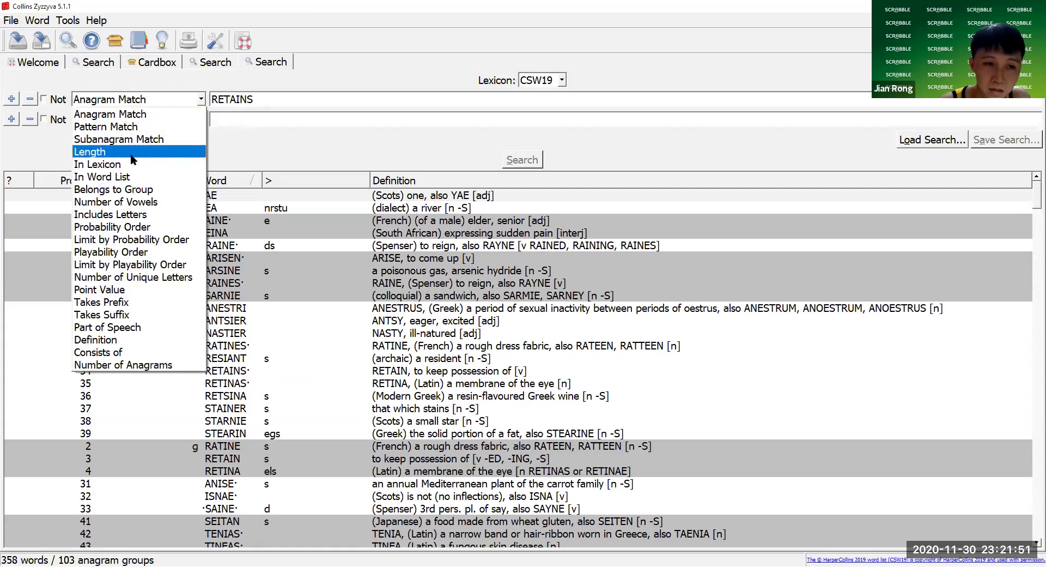
{"action": "left_click", "coordinate": [143, 154]}
{"action": "key", "text": "Tab"}
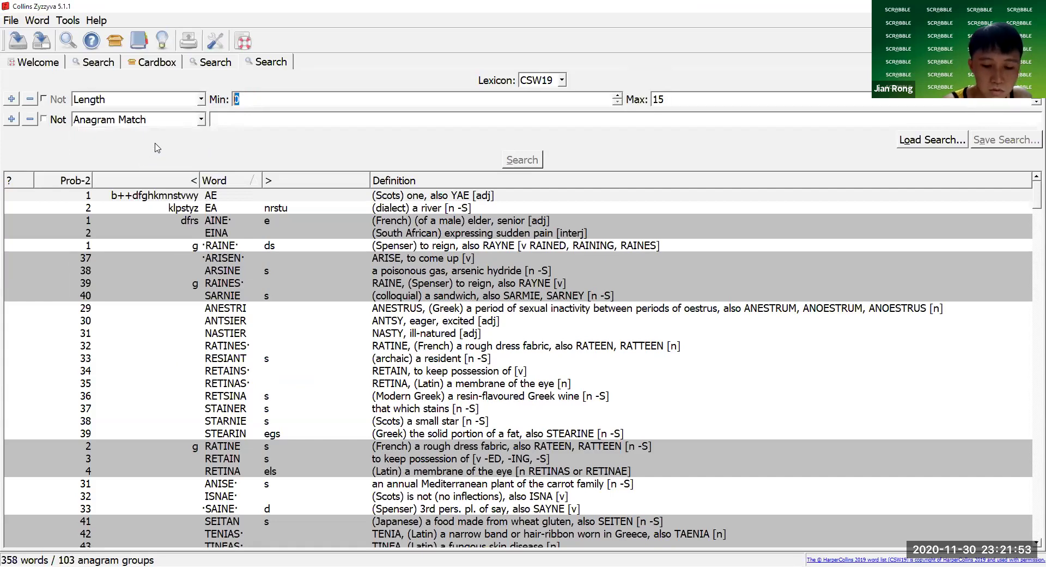
{"action": "type", "text": "7"}
{"action": "key", "text": "Tab"}
{"action": "type", "text": "7"}
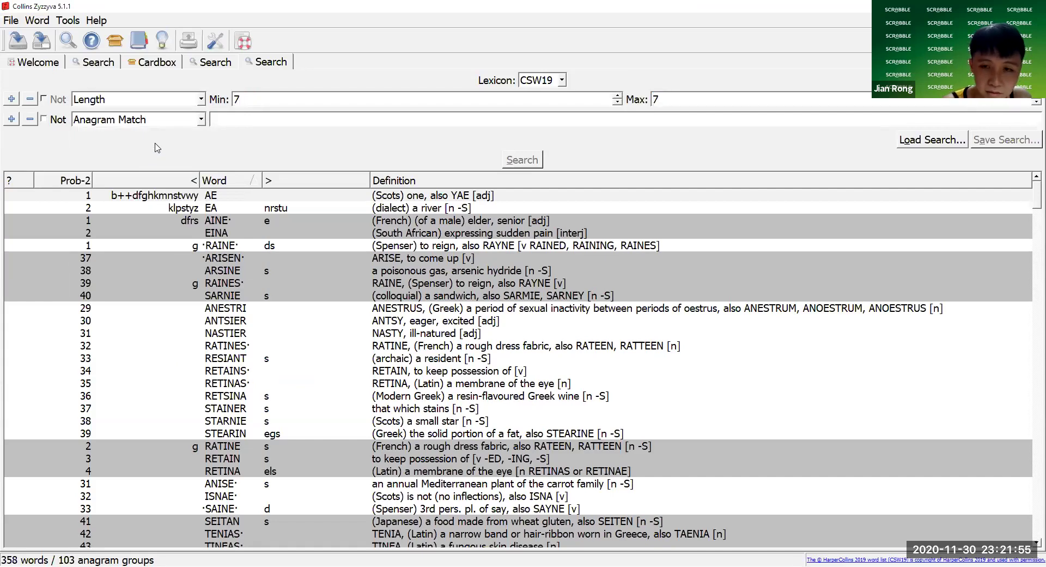
- Change the second condition to Probability Order with a range of 1 to 100 and run the search
{"action": "key", "text": "Tab"}
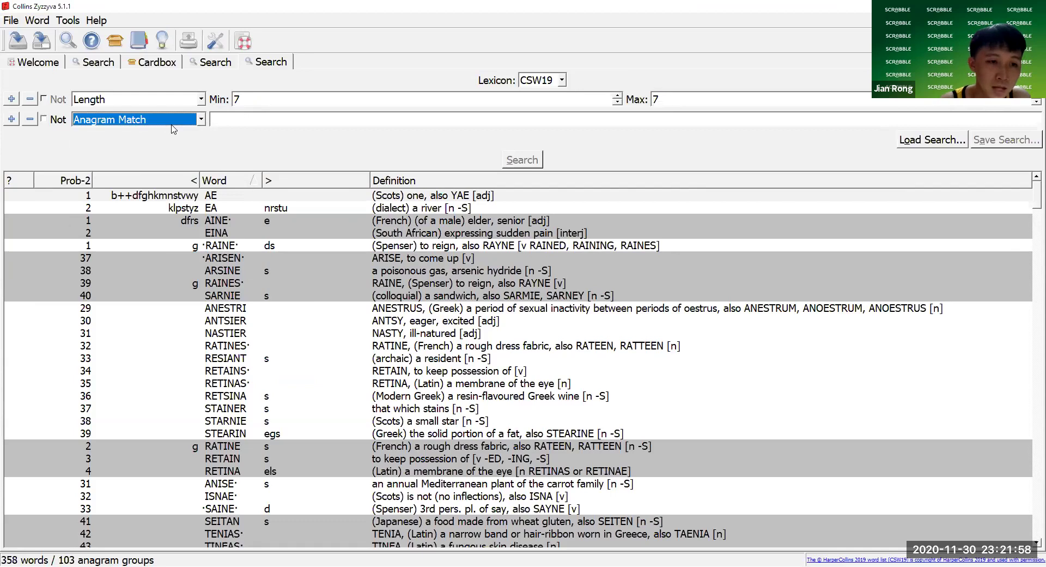
{"action": "left_click", "coordinate": [173, 129]}
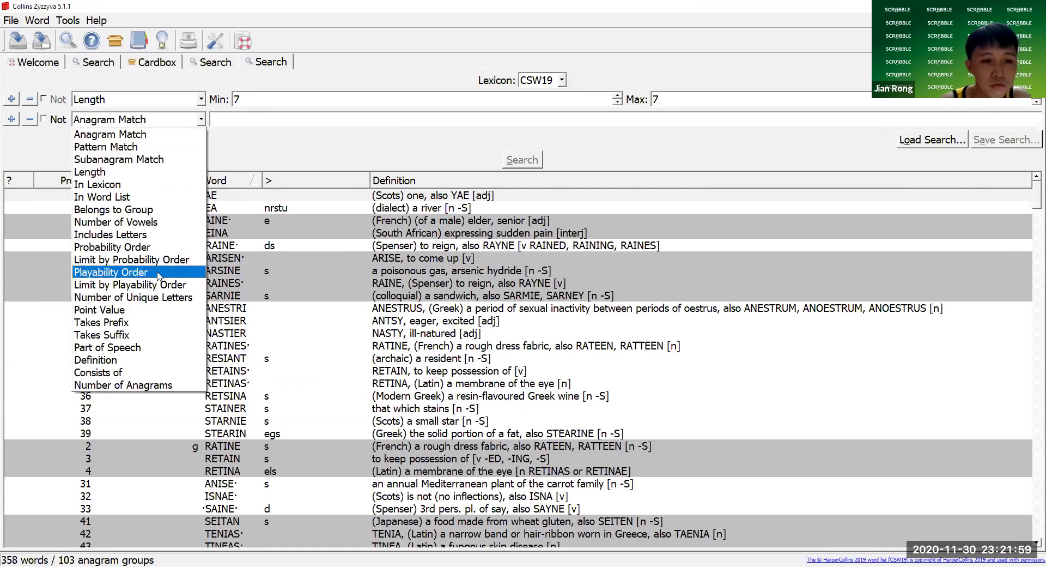
{"action": "left_click", "coordinate": [161, 247]}
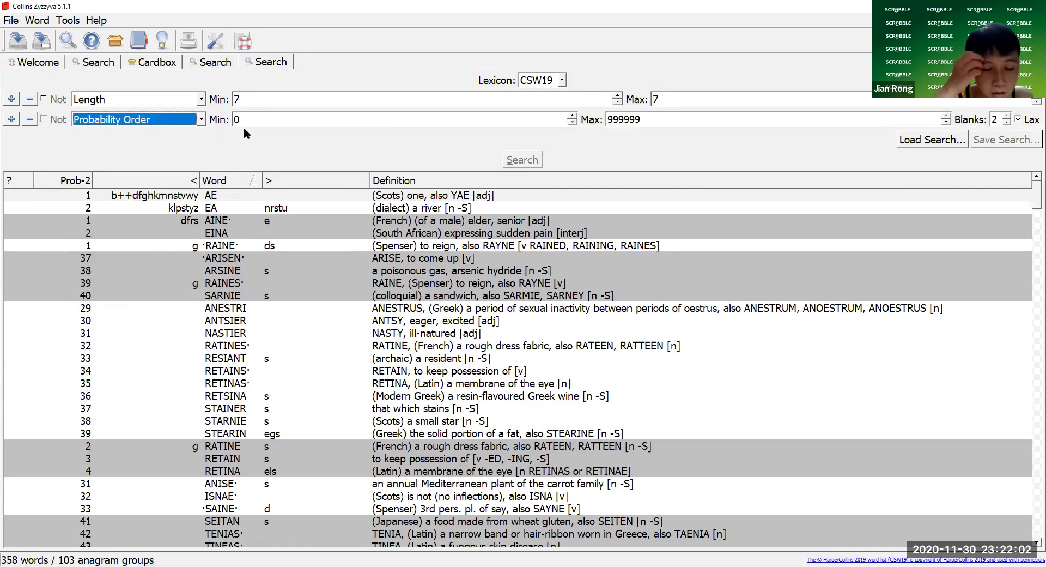
{"action": "key", "text": "Tab"}
{"action": "type", "text": "1"}
{"action": "key", "text": "Tab"}
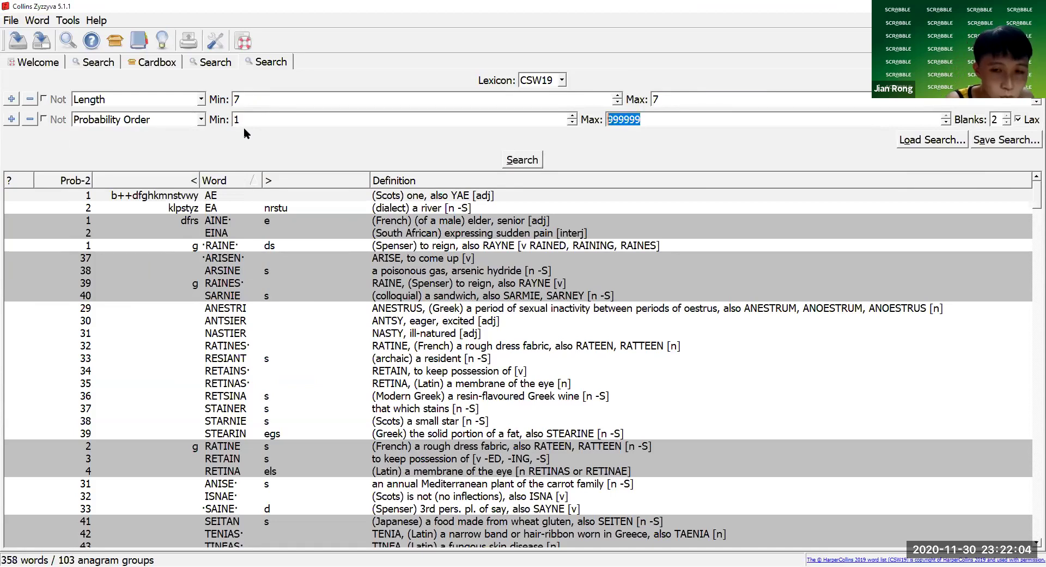
{"action": "type", "text": "100"}
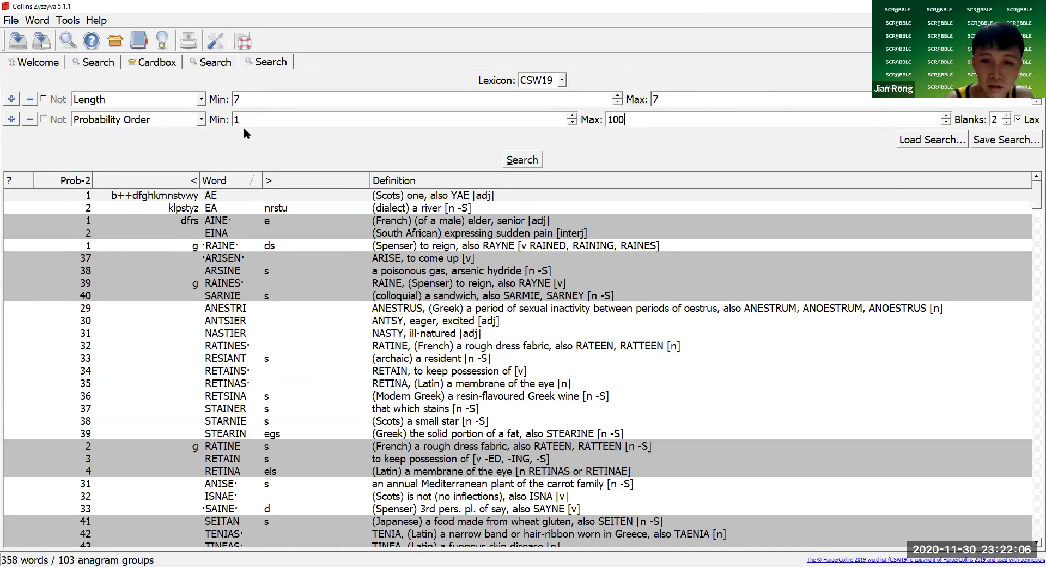
{"action": "left_click", "coordinate": [521, 161]}
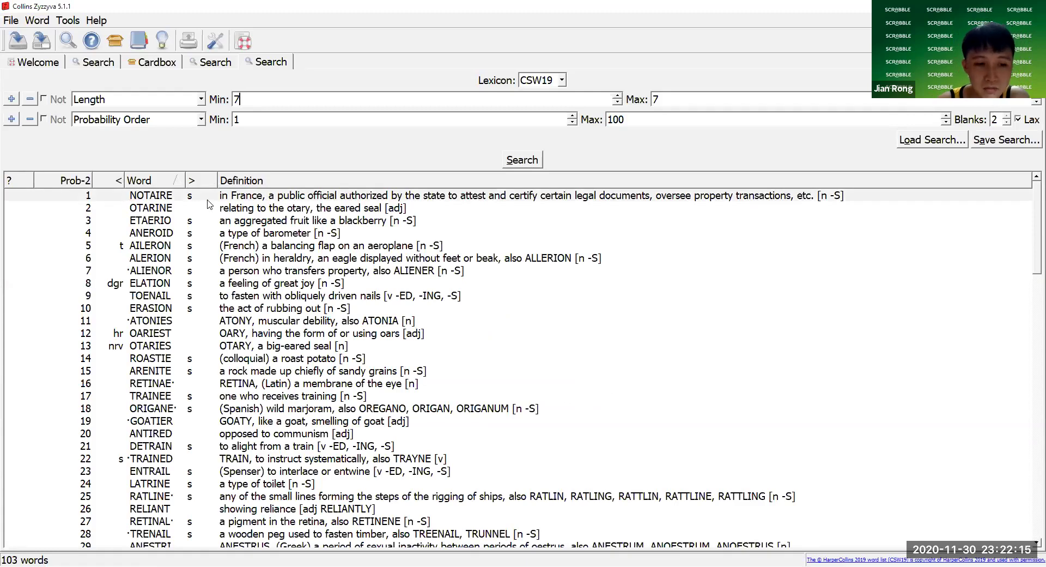
- Look through the whole seven-letter result list and compare its probability ranks with the length and probability conditions
{"action": "scroll", "coordinate": [185, 296], "scroll_direction": "down", "scroll_amount": 2}
{"action": "scroll", "coordinate": [185, 296], "scroll_direction": "down", "scroll_amount": 18}
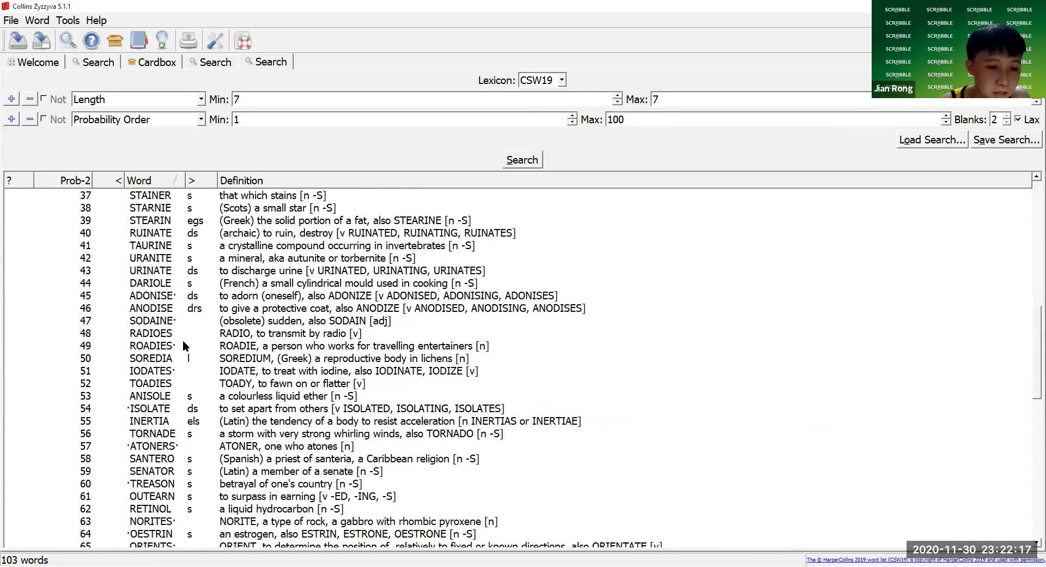
{"action": "scroll", "coordinate": [186, 349], "scroll_direction": "down", "scroll_amount": 5}
{"action": "scroll", "coordinate": [184, 354], "scroll_direction": "up", "scroll_amount": 3}
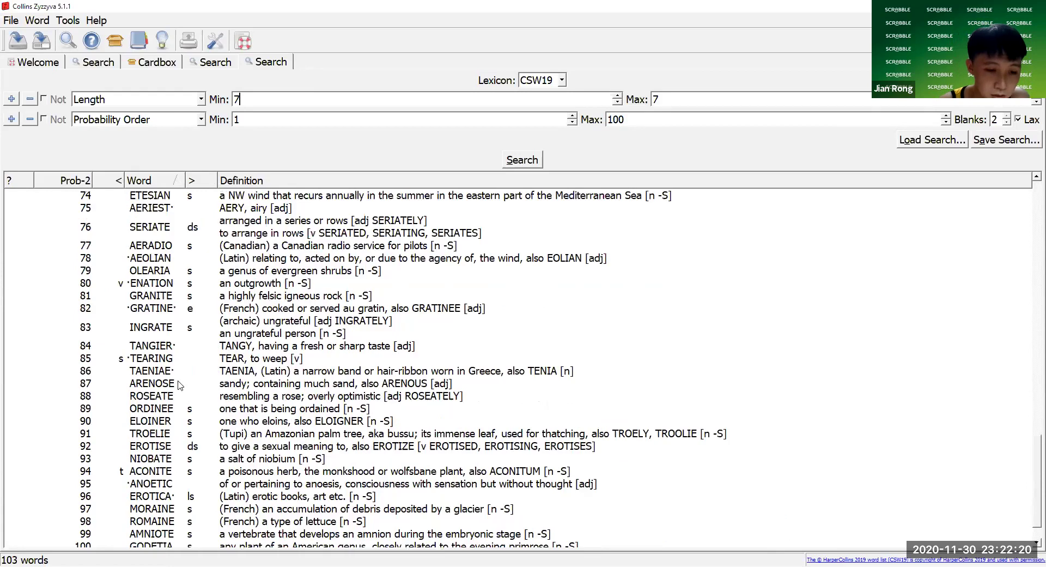
{"action": "scroll", "coordinate": [191, 335], "scroll_direction": "down", "scroll_amount": 3}
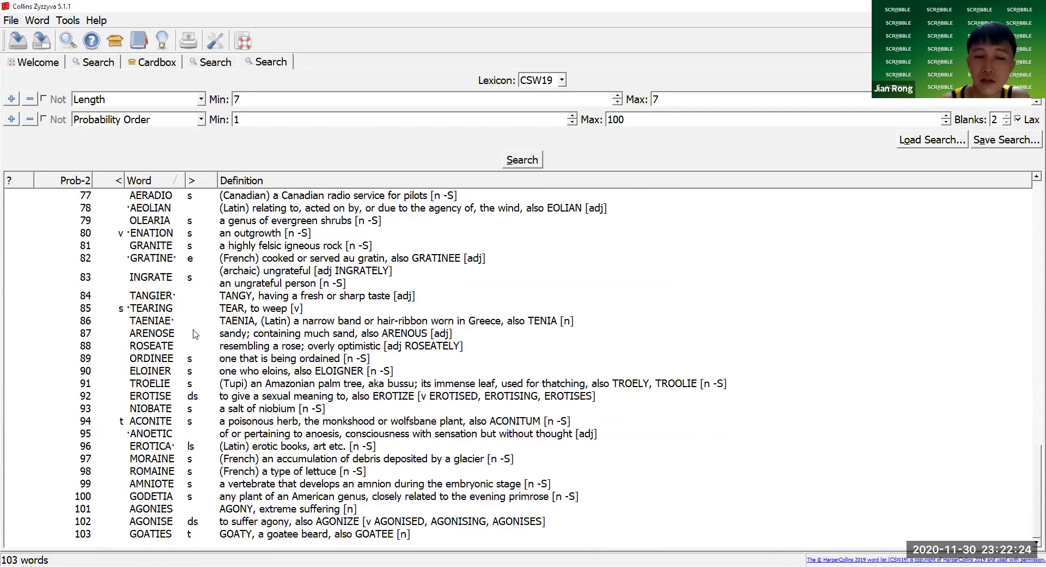
{"action": "double_click", "coordinate": [237, 100]}
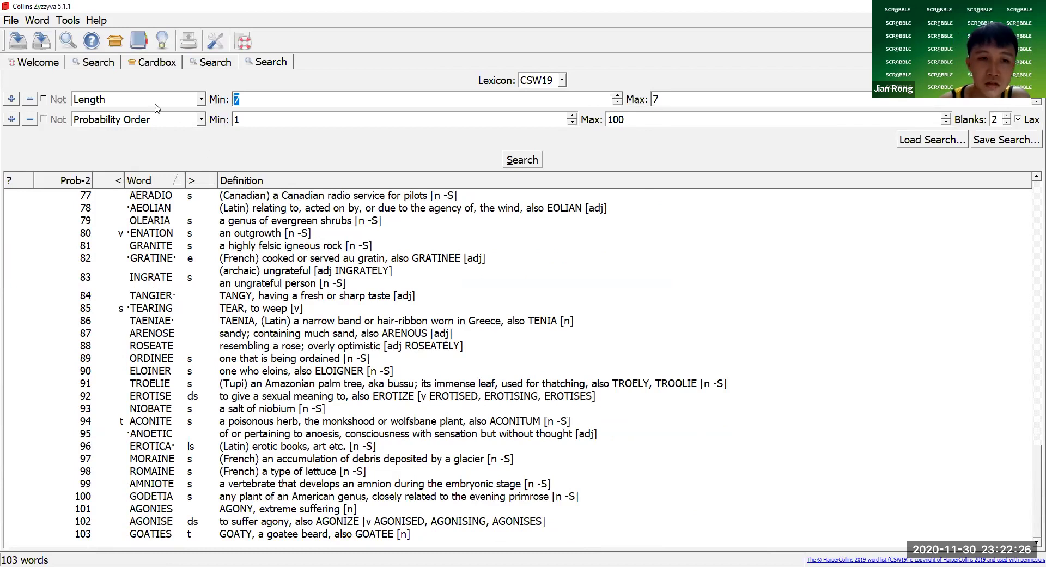
{"action": "double_click", "coordinate": [238, 119]}
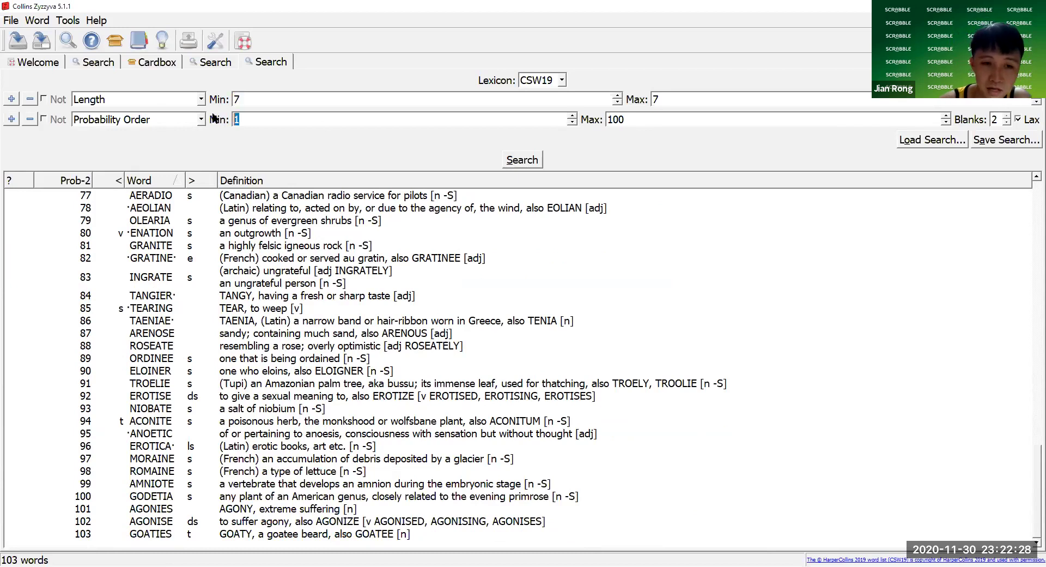
{"action": "scroll", "coordinate": [76, 191], "scroll_direction": "up", "scroll_amount": 20}
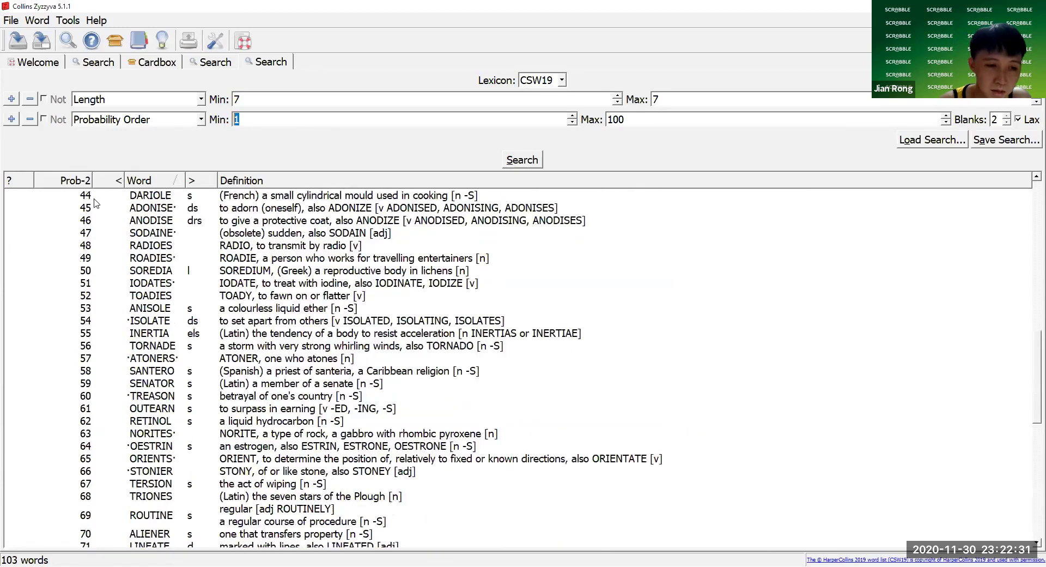
{"action": "scroll", "coordinate": [76, 190], "scroll_direction": "up", "scroll_amount": 5}
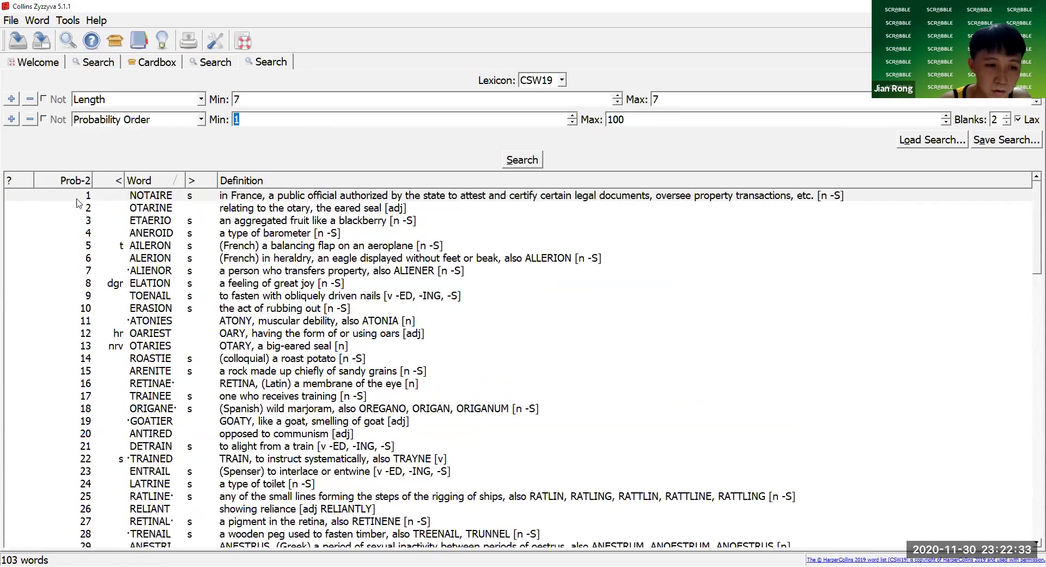
{"action": "scroll", "coordinate": [77, 243], "scroll_direction": "down", "scroll_amount": 4}
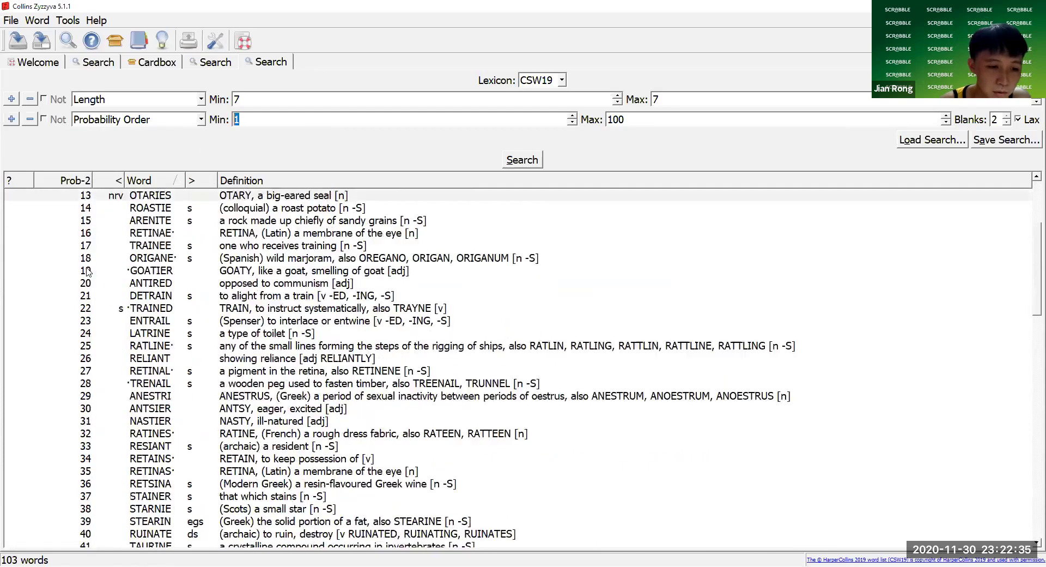
{"action": "scroll", "coordinate": [109, 283], "scroll_direction": "down", "scroll_amount": 15}
{"action": "scroll", "coordinate": [124, 320], "scroll_direction": "down", "scroll_amount": 6}
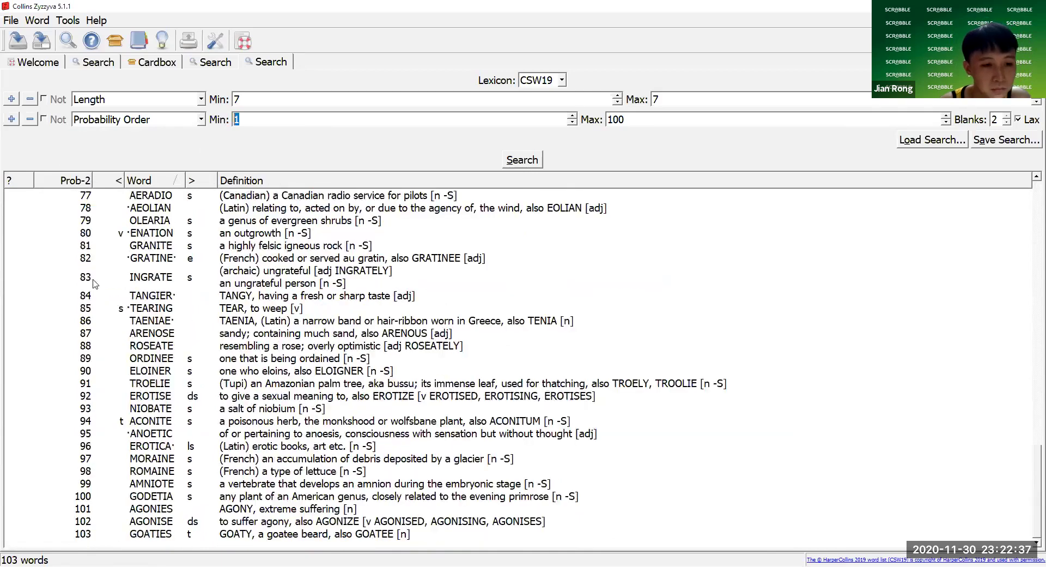
{"action": "scroll", "coordinate": [125, 321], "scroll_direction": "up", "scroll_amount": 20}
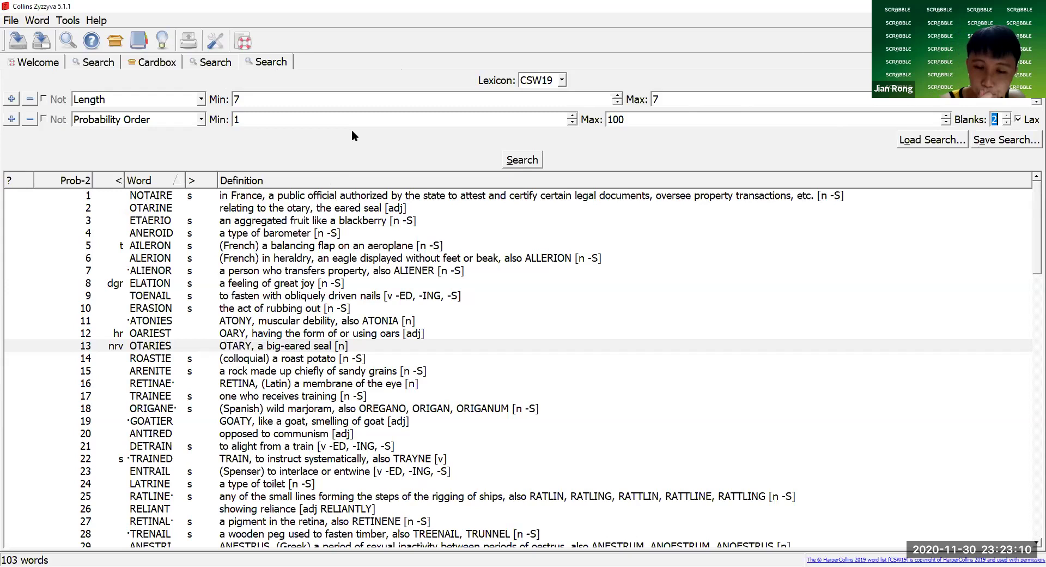
- Remove the Probability Order condition, add it again with a range of 1 to 100, and rerun the search
{"action": "left_click", "coordinate": [30, 119]}
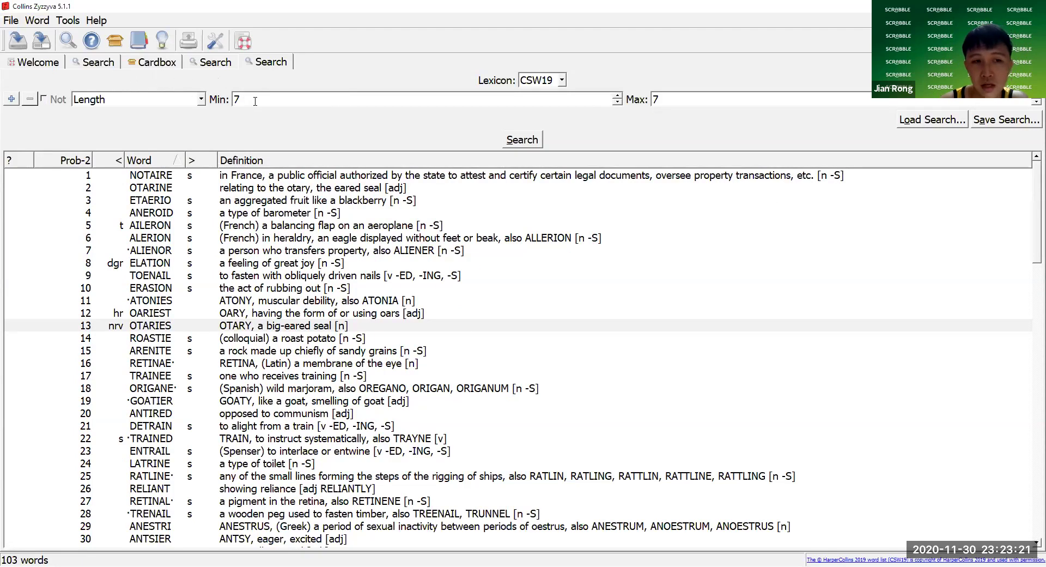
{"action": "left_click", "coordinate": [11, 99]}
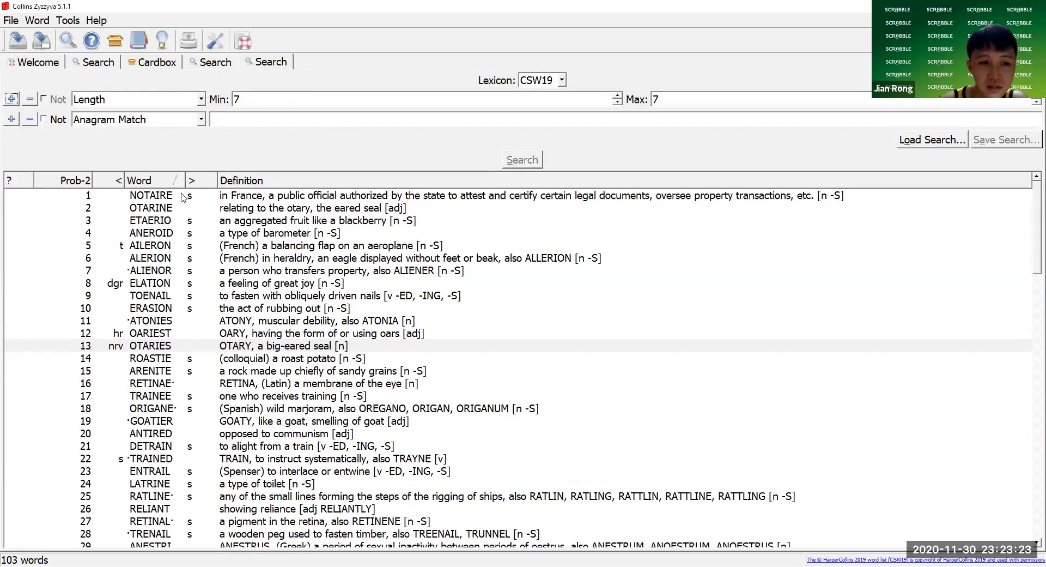
{"action": "left_click", "coordinate": [166, 126]}
{"action": "left_click", "coordinate": [153, 242]}
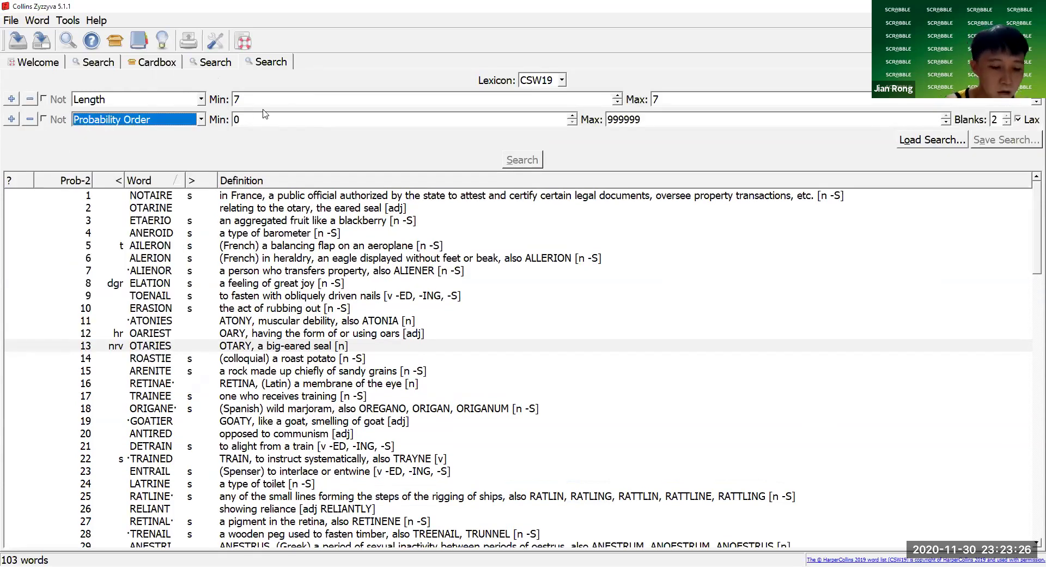
{"action": "key", "text": "Tab"}
{"action": "type", "text": "1"}
{"action": "key", "text": "Tab"}
{"action": "type", "text": "100"}
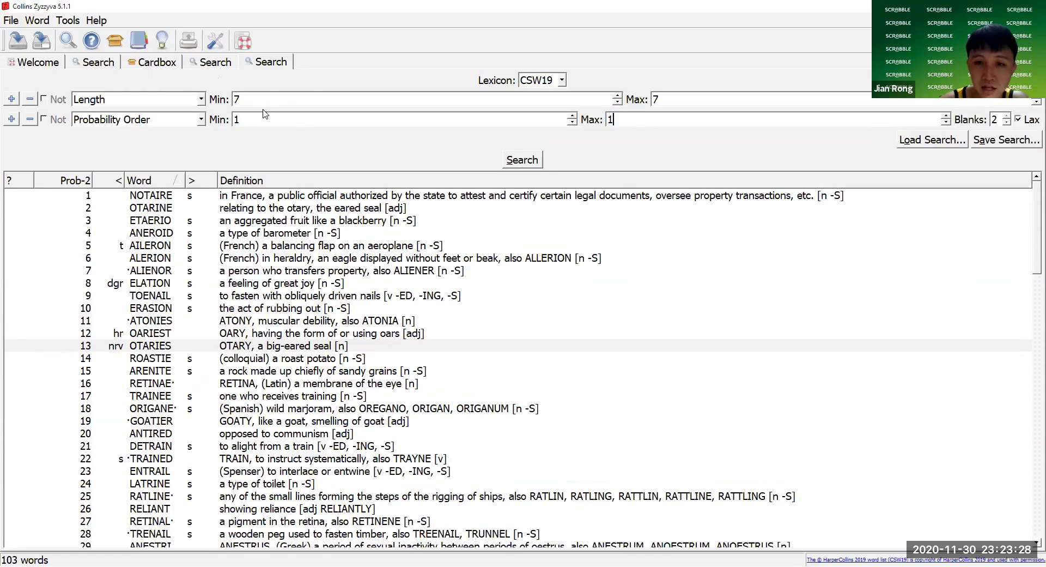
{"action": "left_click", "coordinate": [502, 159]}
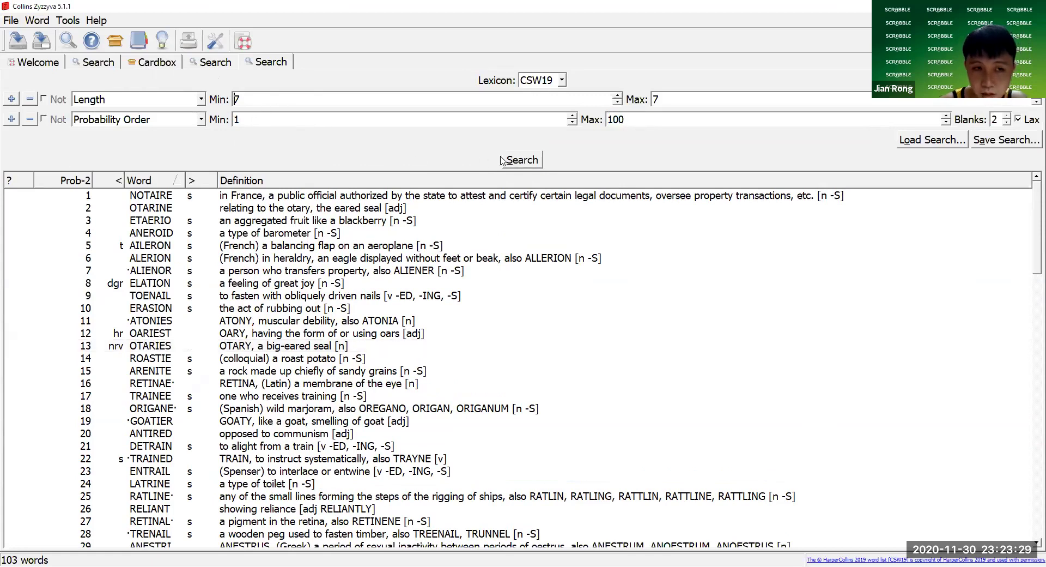
- View the Cardbox page with its lexicon and quiz type settings, and check the other open search pages
{"action": "left_click", "coordinate": [154, 65]}
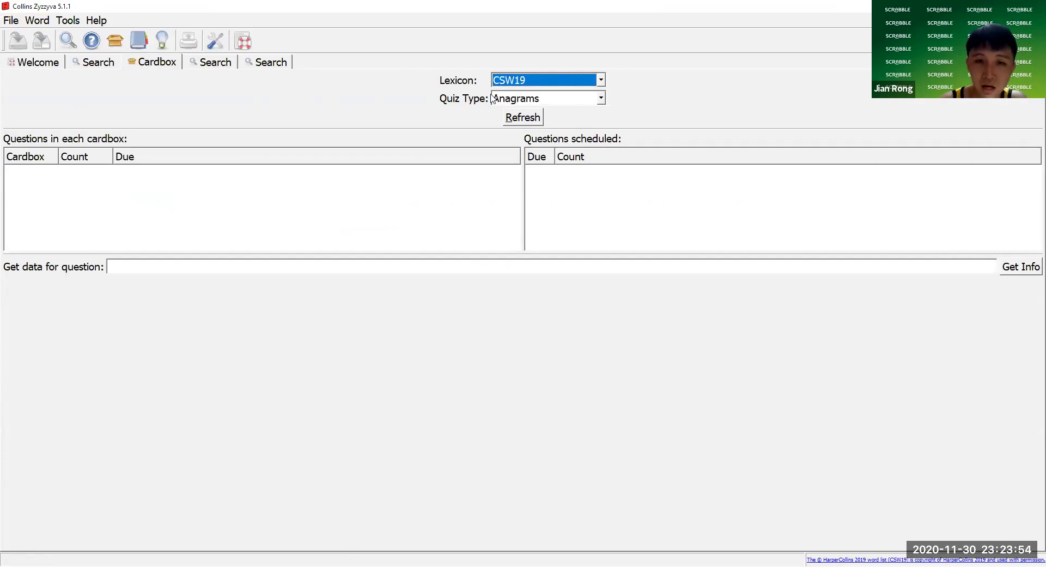
{"action": "key", "text": "Tab"}
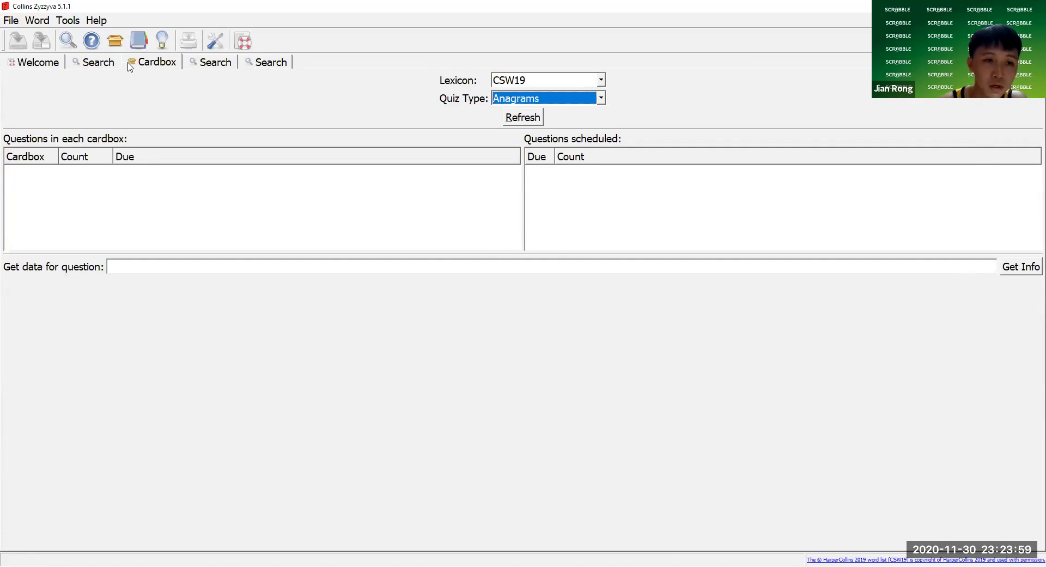
{"action": "left_click", "coordinate": [110, 62]}
{"action": "left_click", "coordinate": [217, 62]}
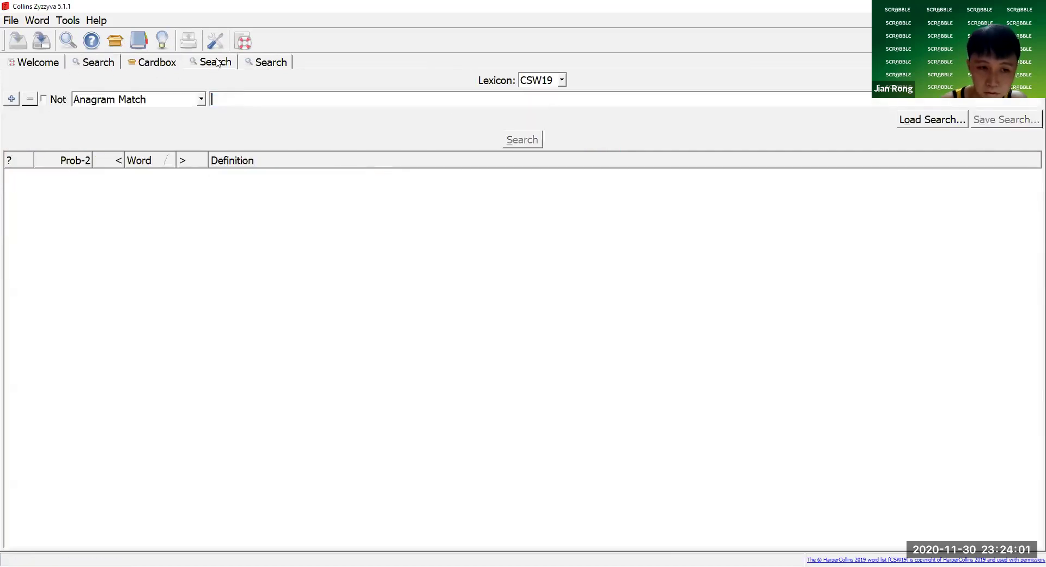
- Add the seven-letter result list to the Cardbox for Anagrams, with the cardbox estimated from past performance
{"action": "left_click", "coordinate": [263, 63]}
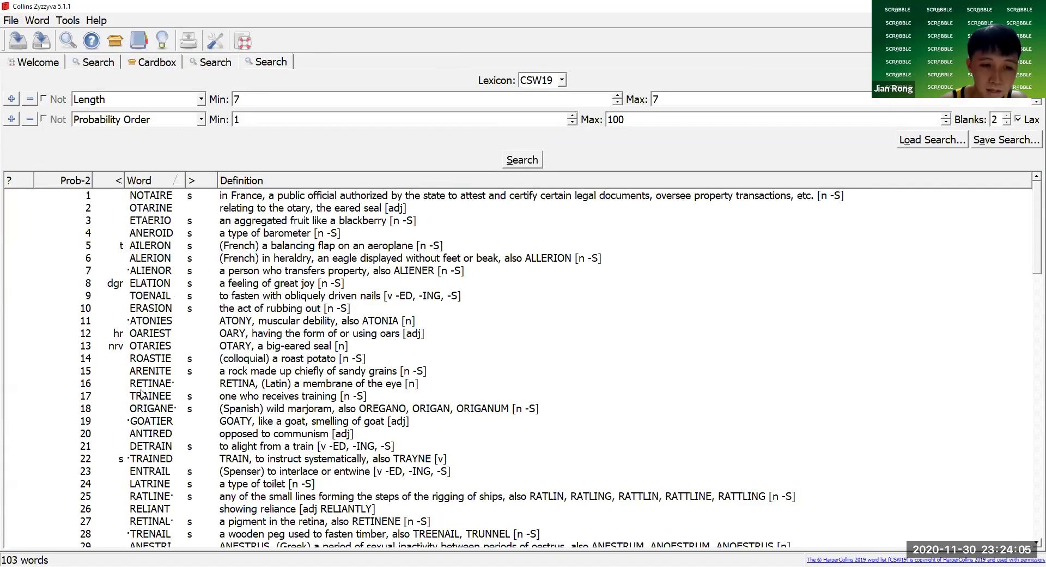
{"action": "right_click", "coordinate": [170, 245]}
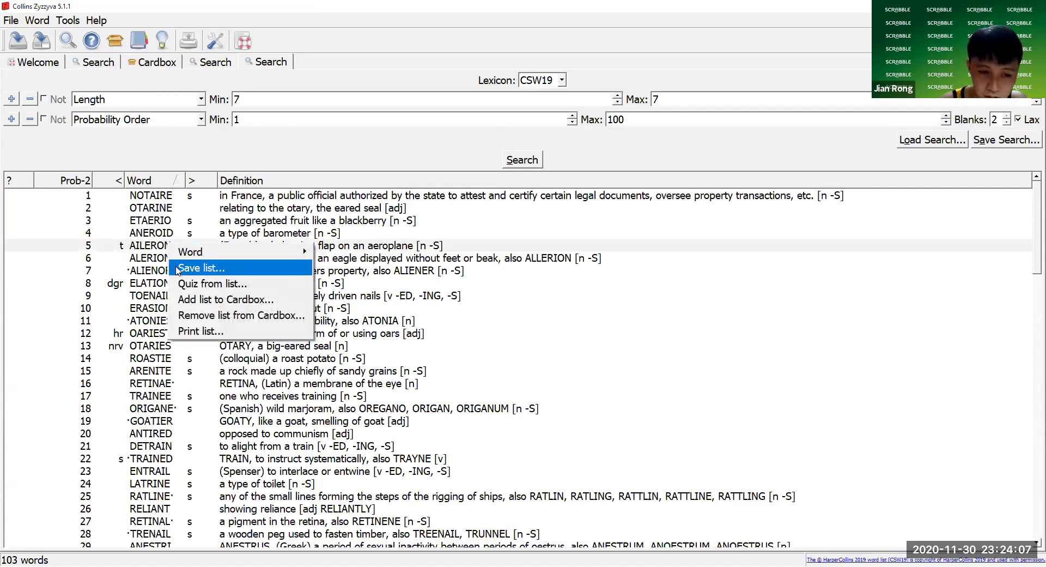
{"action": "right_click", "coordinate": [349, 338]}
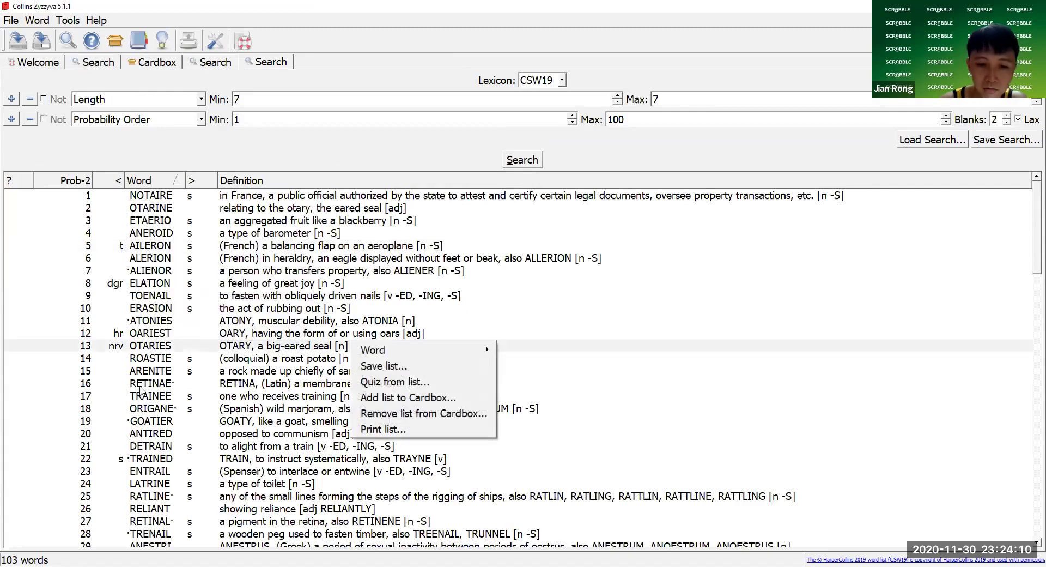
{"action": "right_click", "coordinate": [140, 377]}
{"action": "right_click", "coordinate": [384, 336]}
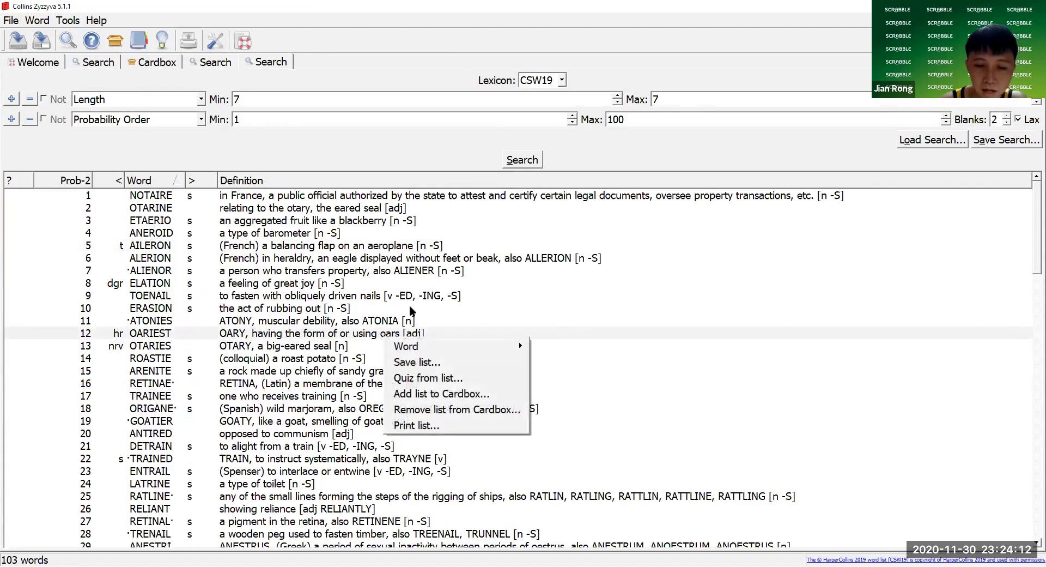
{"action": "left_click", "coordinate": [444, 394]}
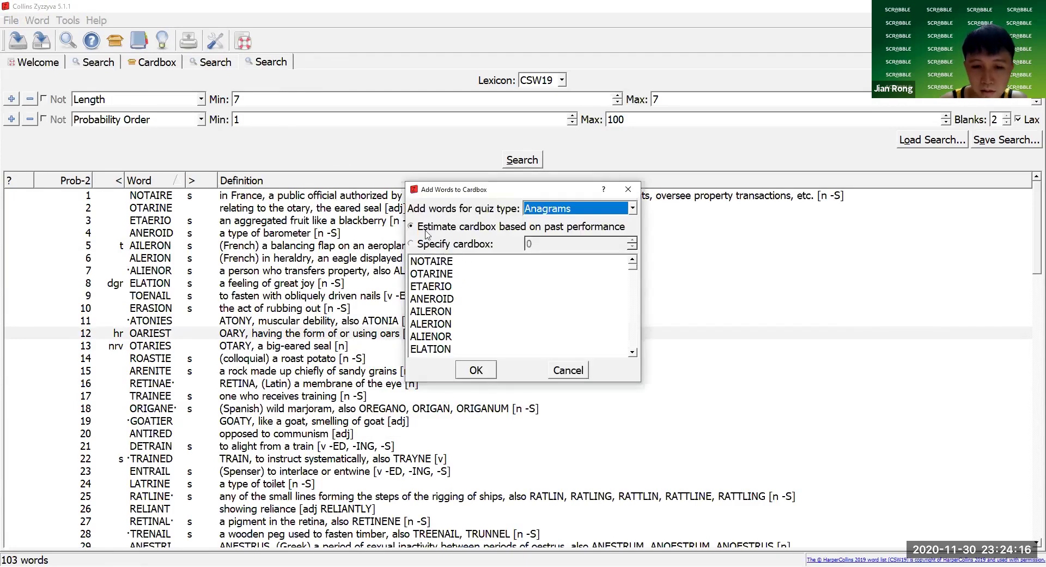
{"action": "left_click", "coordinate": [474, 369]}
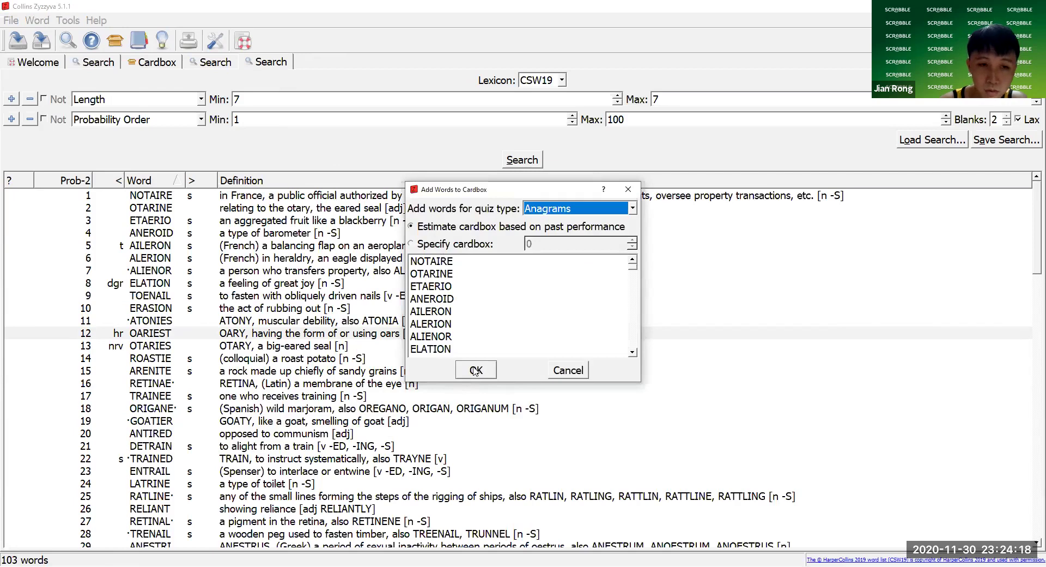
- Refresh the Cardbox statistics for CSW19 Anagrams and compare the scheduled questions with the search result list
{"action": "left_click", "coordinate": [155, 65]}
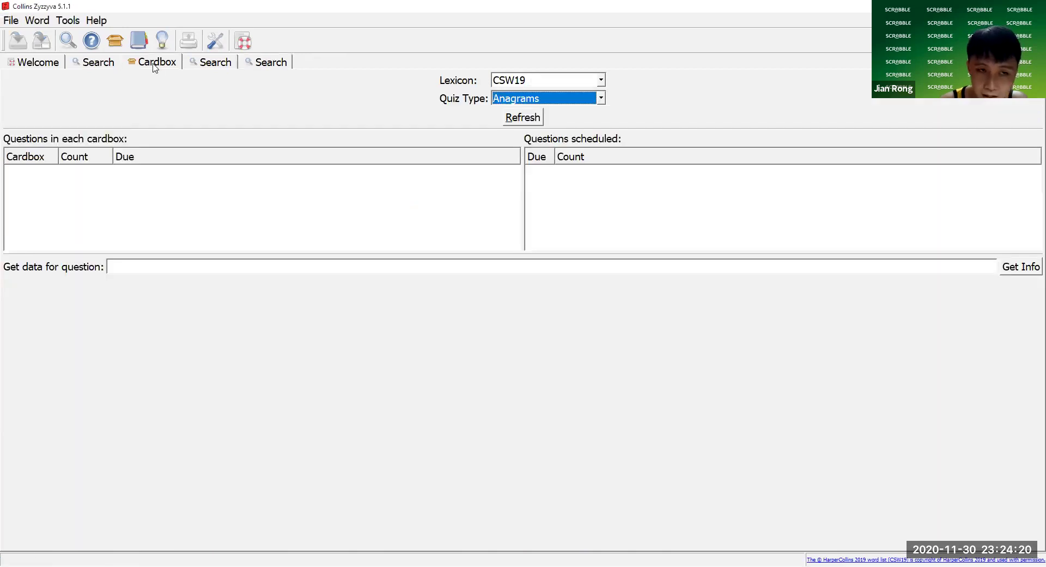
{"action": "left_click", "coordinate": [534, 118]}
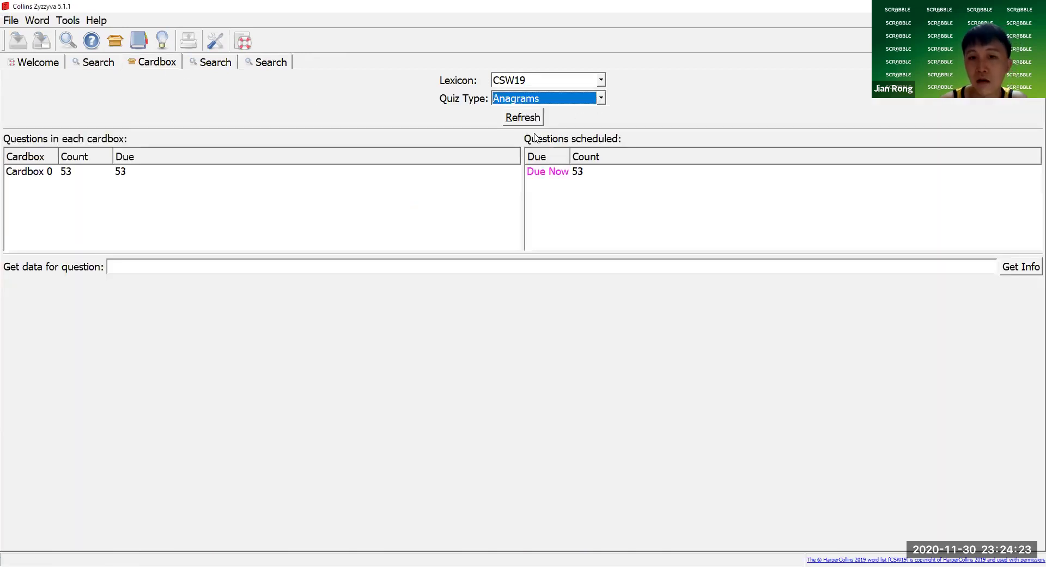
{"action": "left_click", "coordinate": [578, 174]}
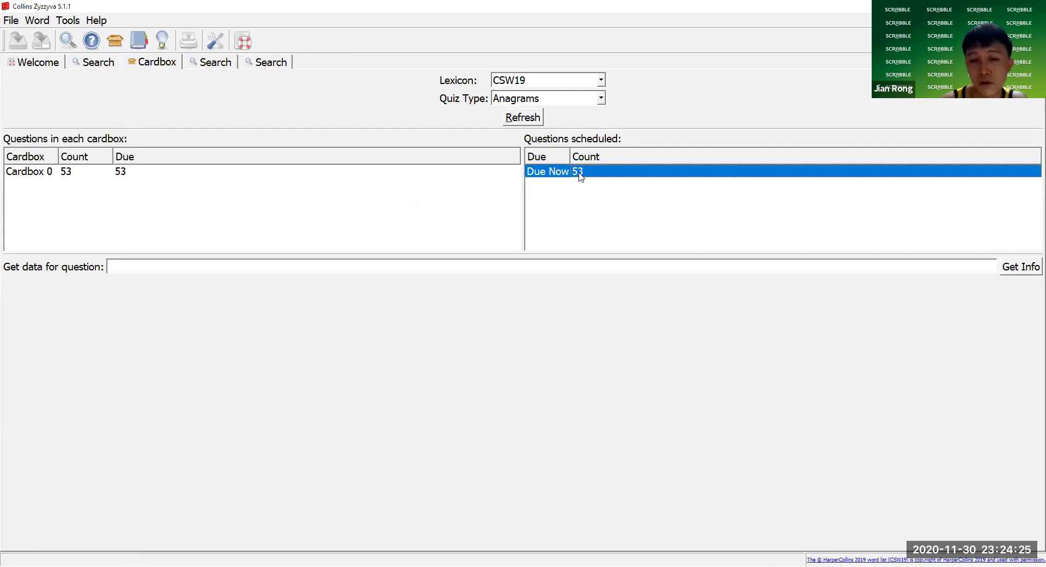
{"action": "left_click", "coordinate": [274, 64]}
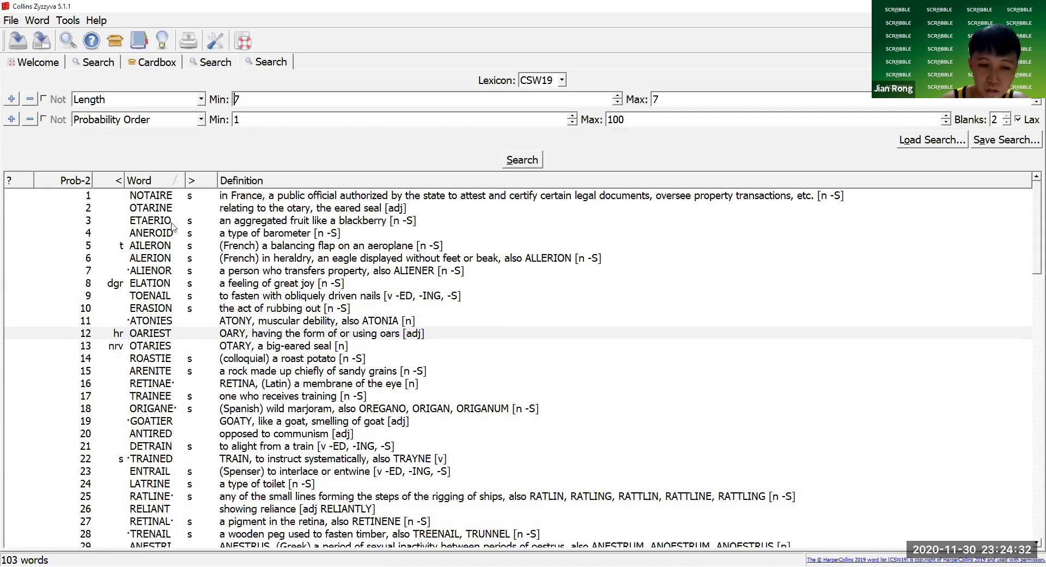
{"action": "left_click", "coordinate": [152, 64]}
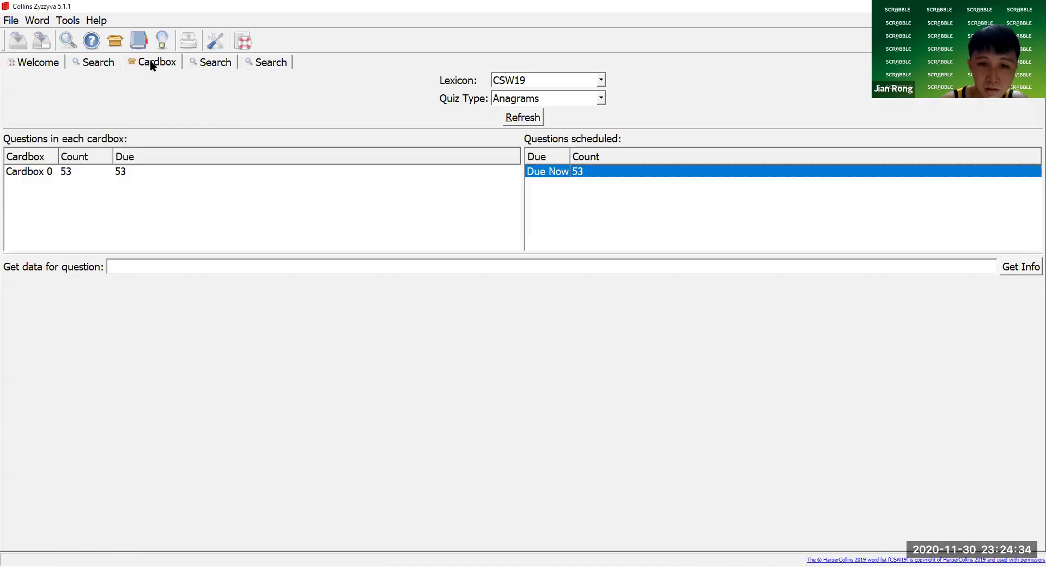
- Start a new CSW19 Anagrams quiz with the Cardbox method, Schedule order and all available words
{"action": "left_click", "coordinate": [91, 41]}
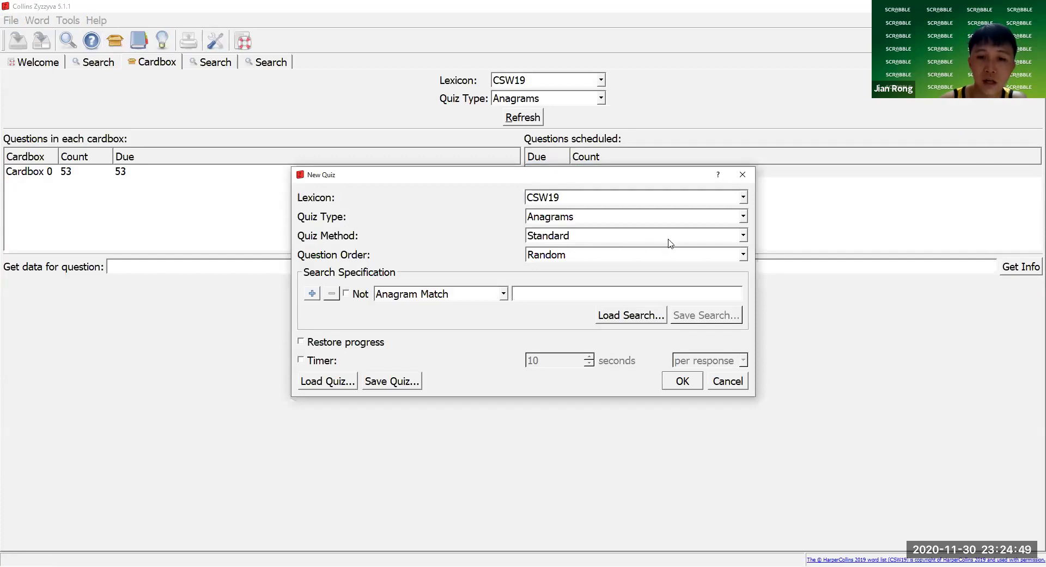
{"action": "left_click", "coordinate": [632, 235]}
{"action": "left_click", "coordinate": [662, 262]}
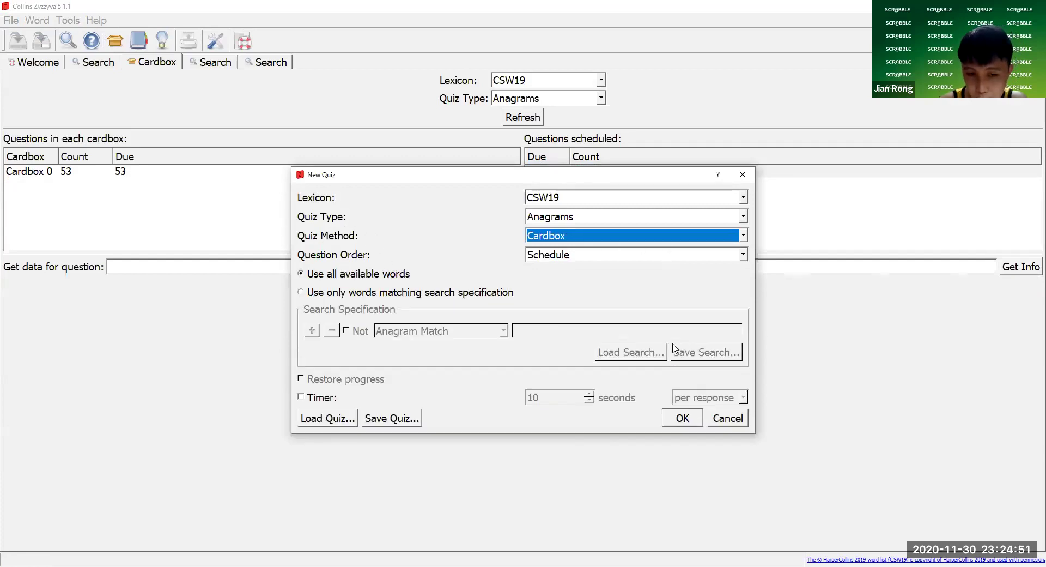
{"action": "left_click", "coordinate": [682, 418]}
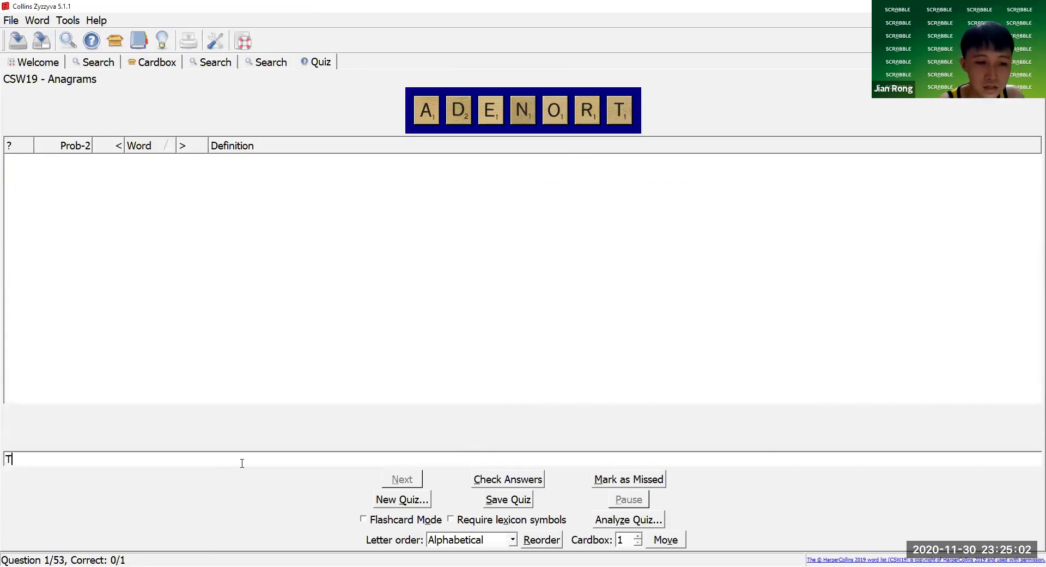
- Answer the ADENORT question with TORNADE and continue to the second question
{"action": "type", "text": "NADE"}
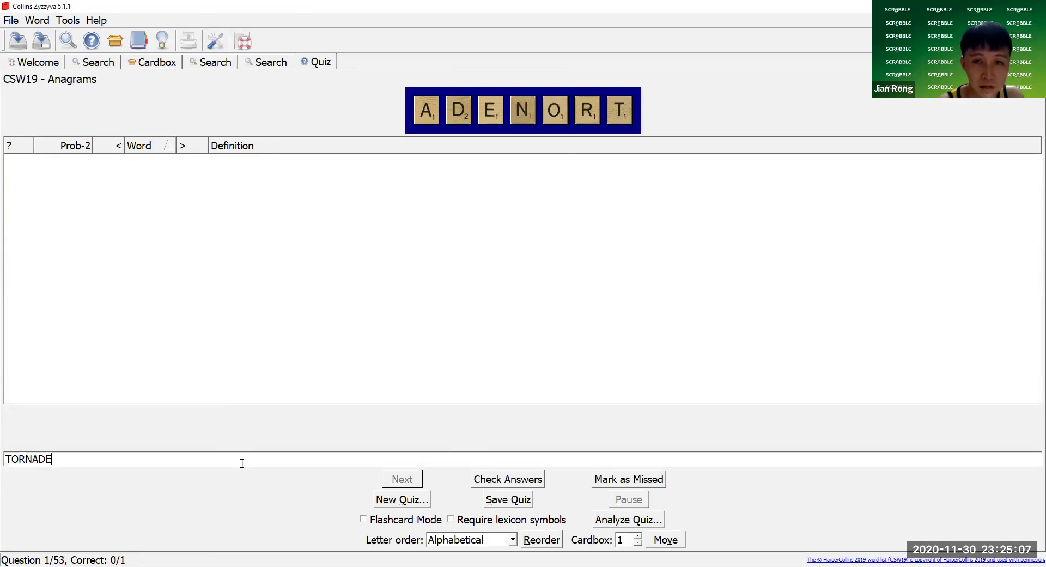
{"action": "key", "text": "Return"}
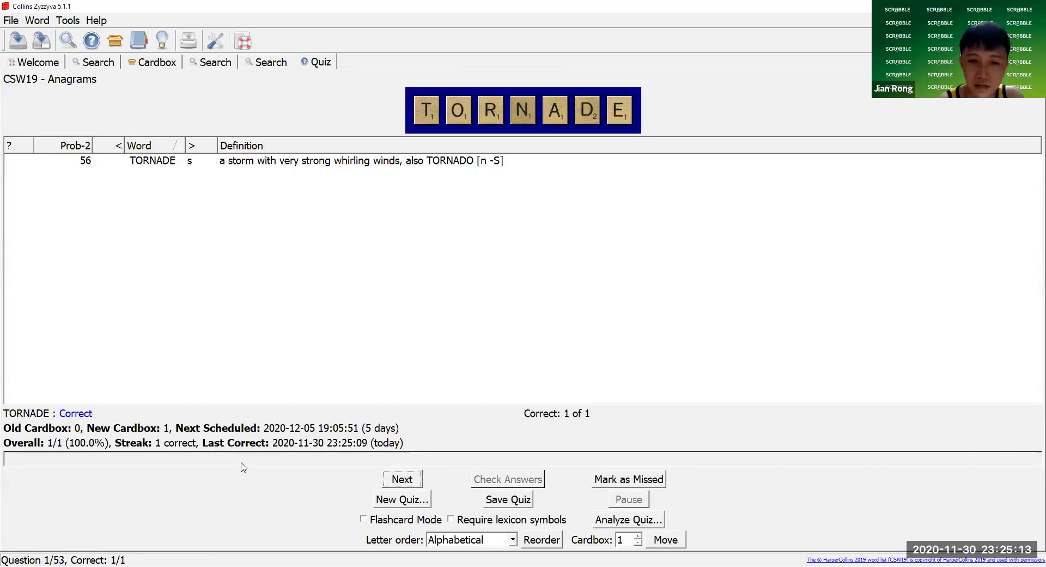
{"action": "key", "text": "Return"}
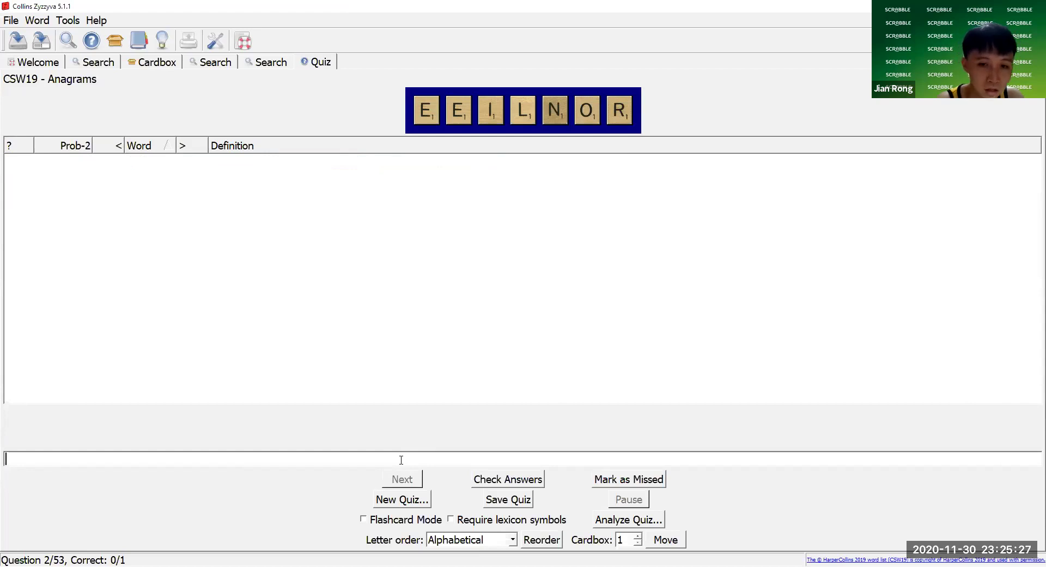
- Try ORELINE for the EEILNOR question, answer it with ELOINER and continue to the third question
{"action": "type", "text": "ORELINE"}
{"action": "key", "text": "Return"}
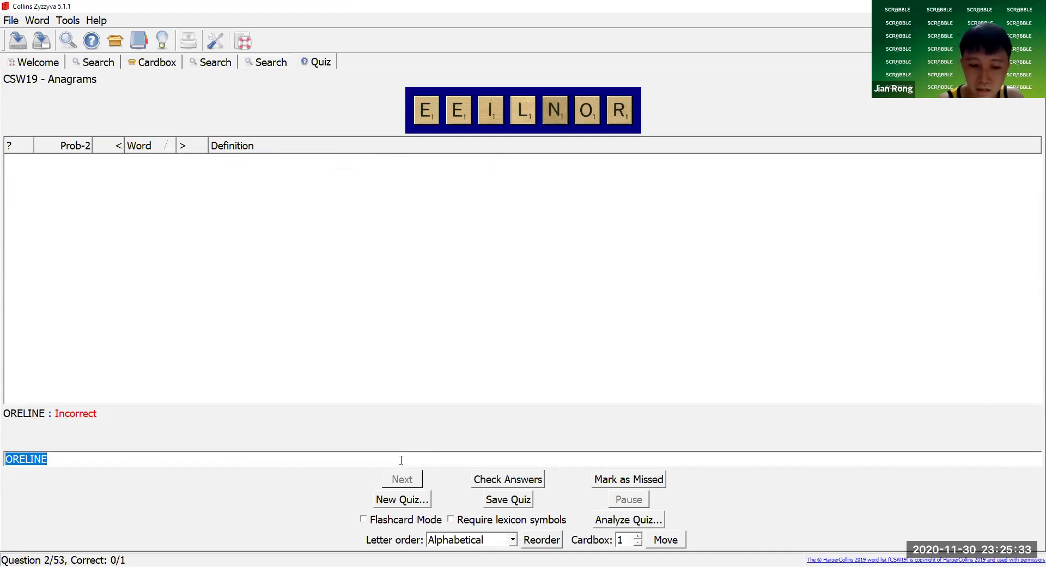
{"action": "type", "text": "ELOINER"}
{"action": "key", "text": "Return"}
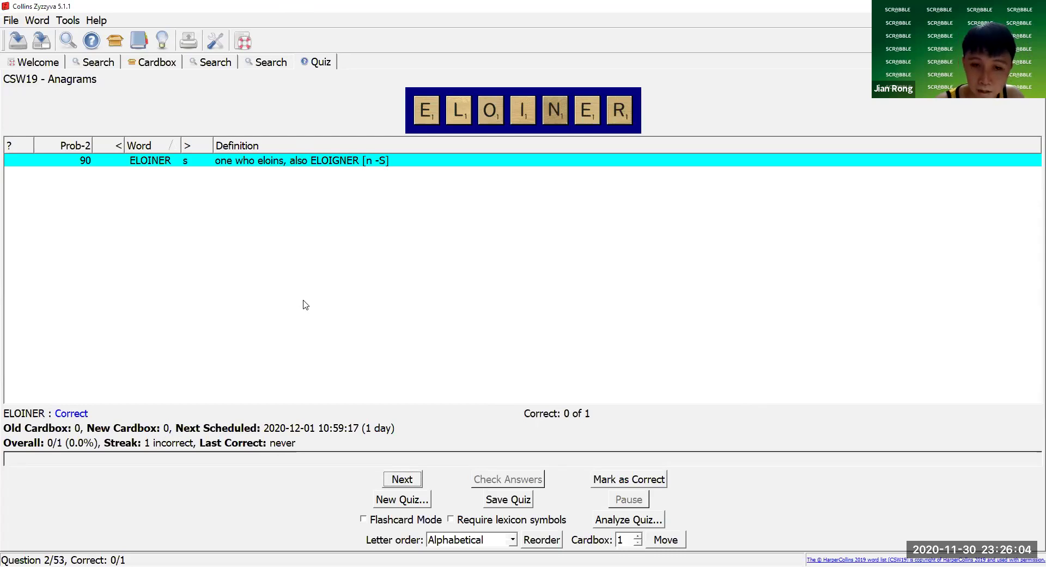
{"action": "key", "text": "Return"}
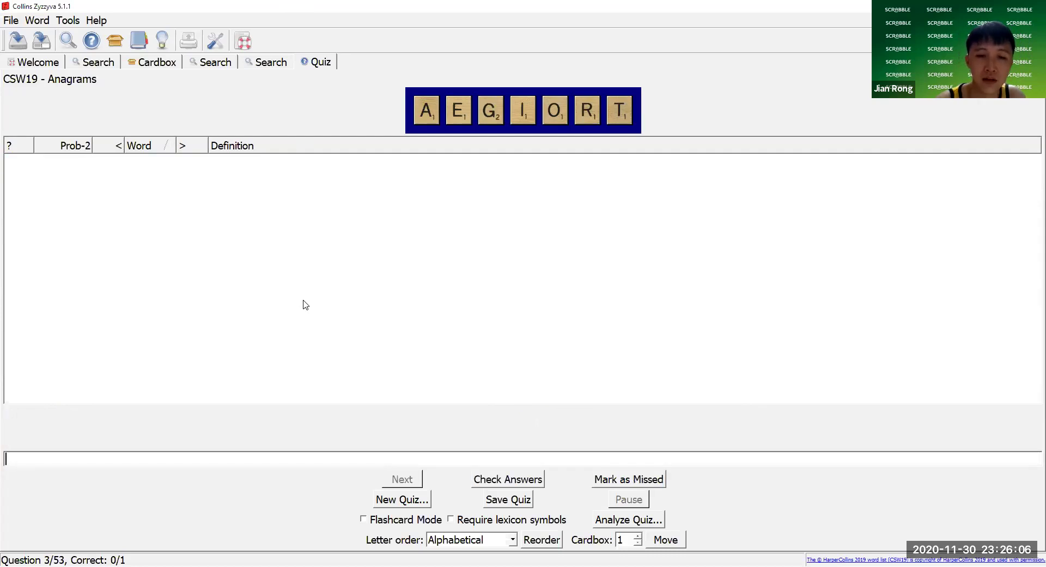
- Answer the AEGIORT question with GOATIER and continue to the fourth question
{"action": "type", "text": "GOATIER"}
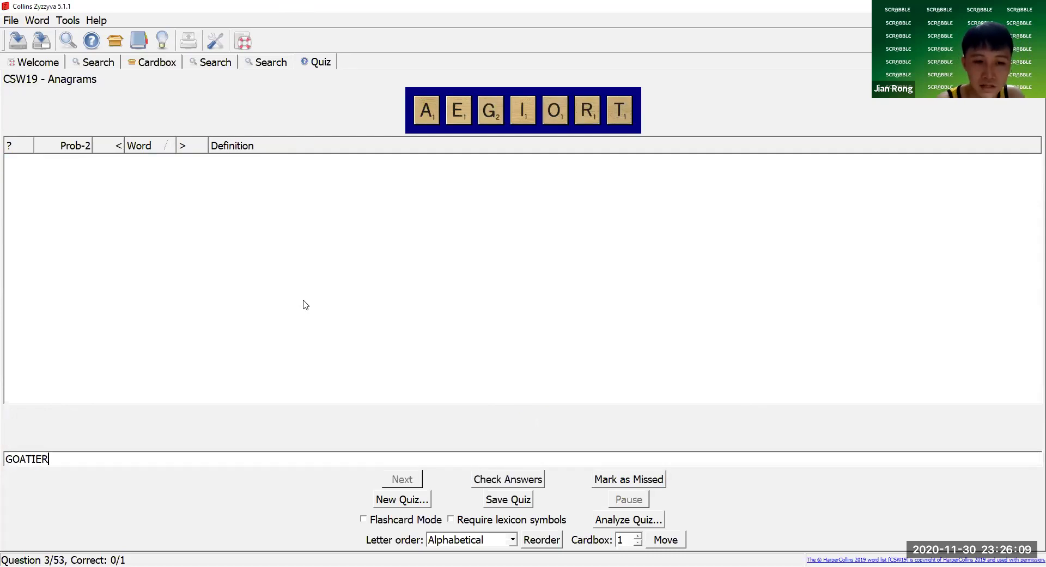
{"action": "key", "text": "Return"}
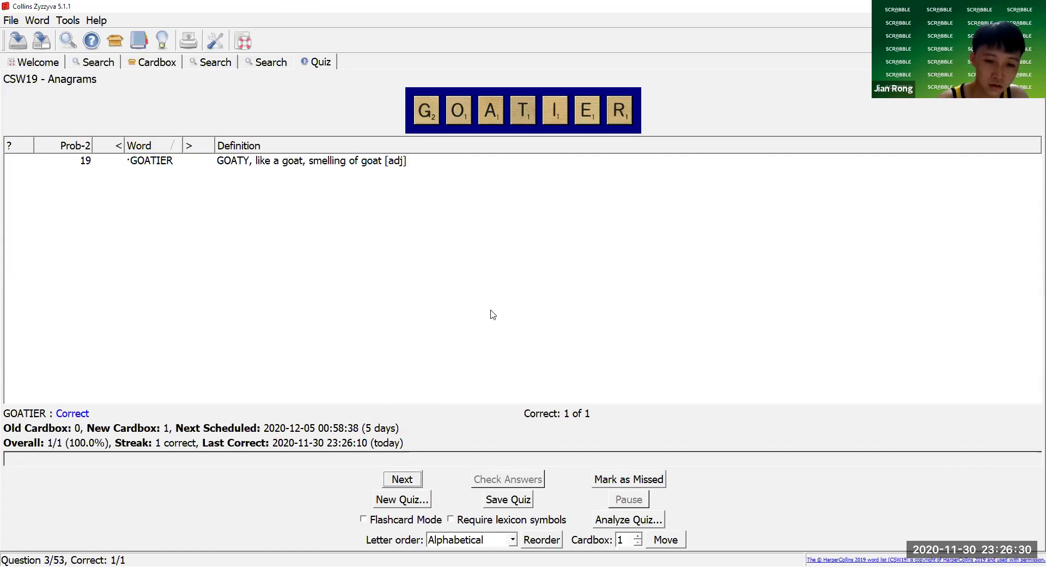
{"action": "key", "text": "Return"}
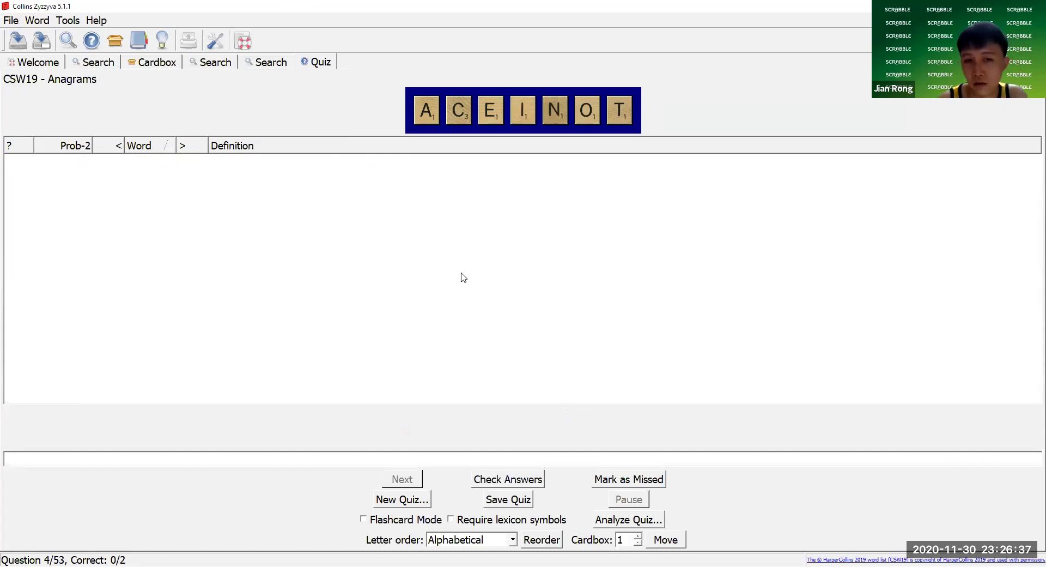
- Run an Anagram Match search for RATION? on the first search page
{"action": "left_click", "coordinate": [99, 63]}
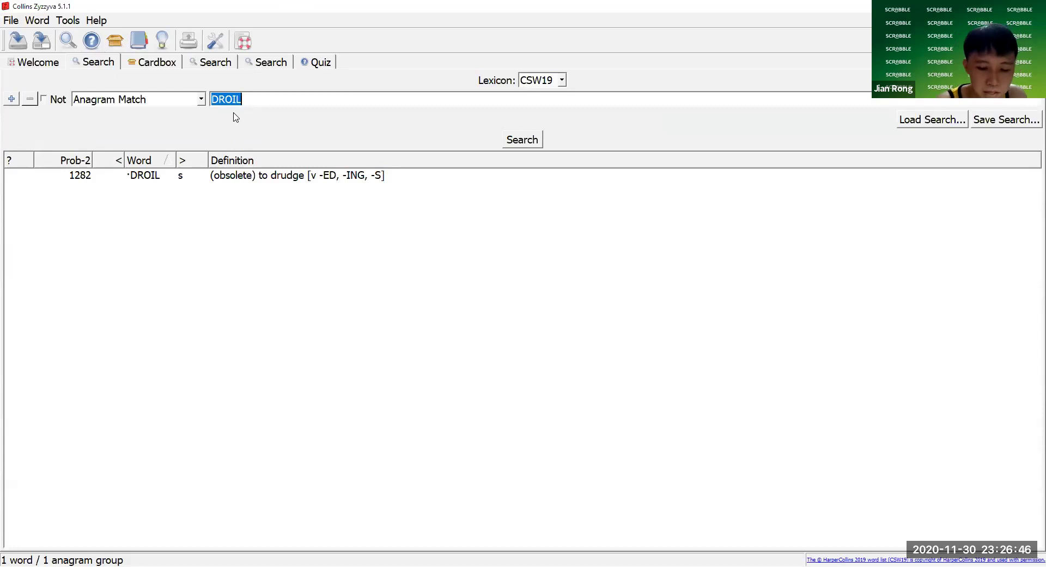
{"action": "type", "text": "RATION?"}
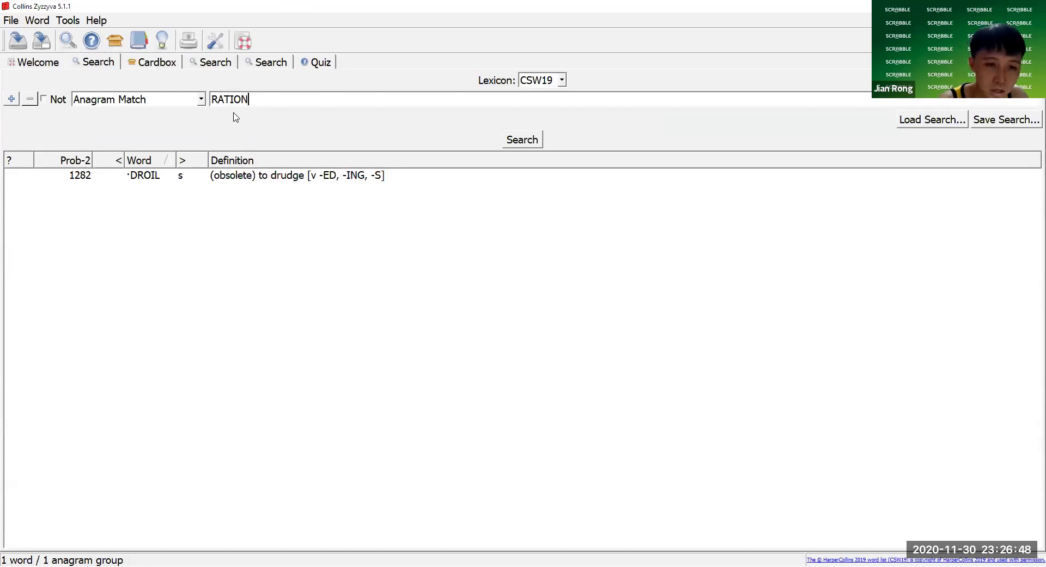
{"action": "key", "text": "Return"}
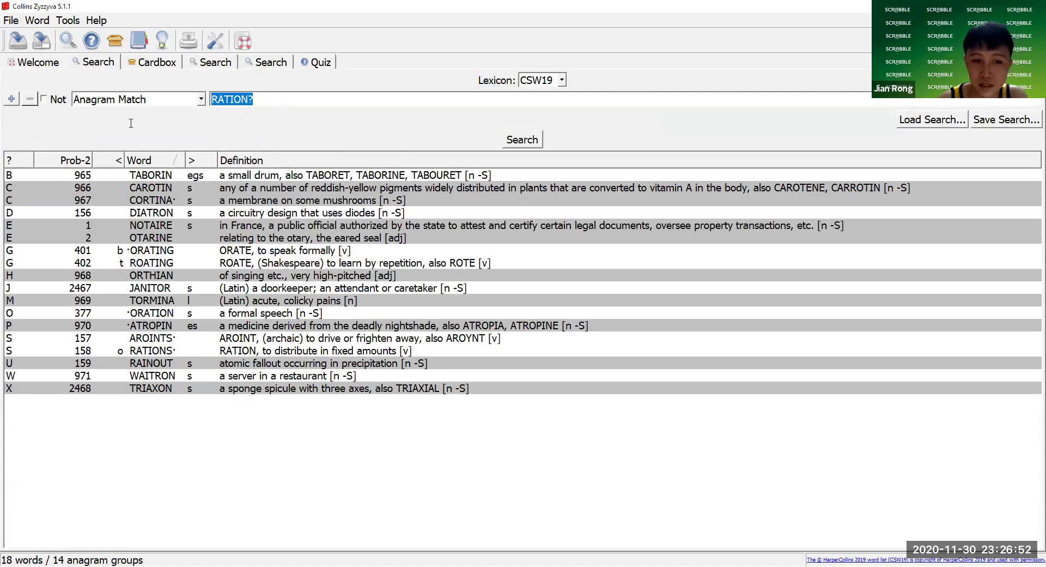
- Start a Standard Anagrams quiz in random order from the RATION? result list
{"action": "right_click", "coordinate": [282, 233]}
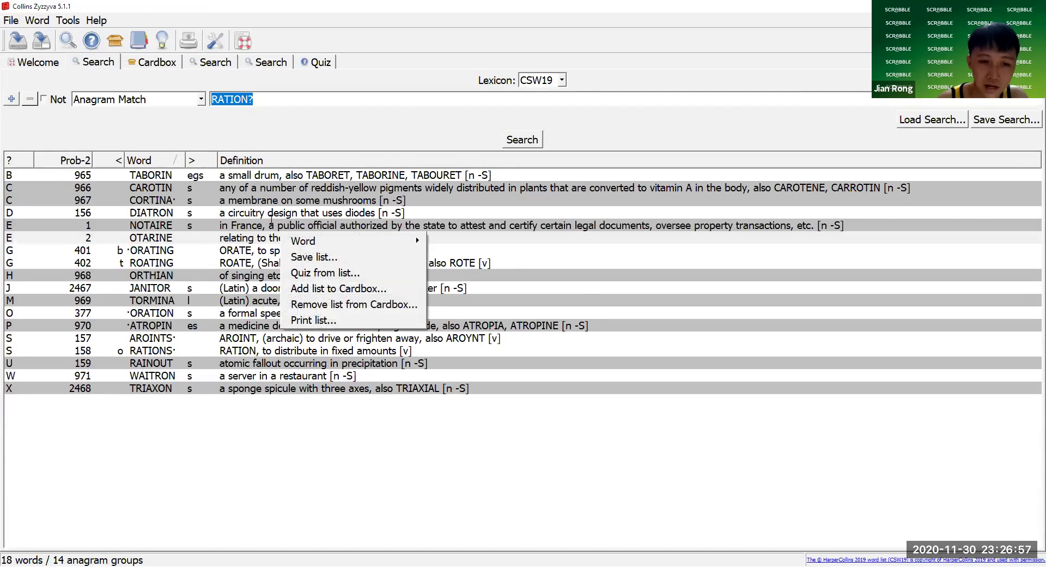
{"action": "right_click", "coordinate": [271, 220]}
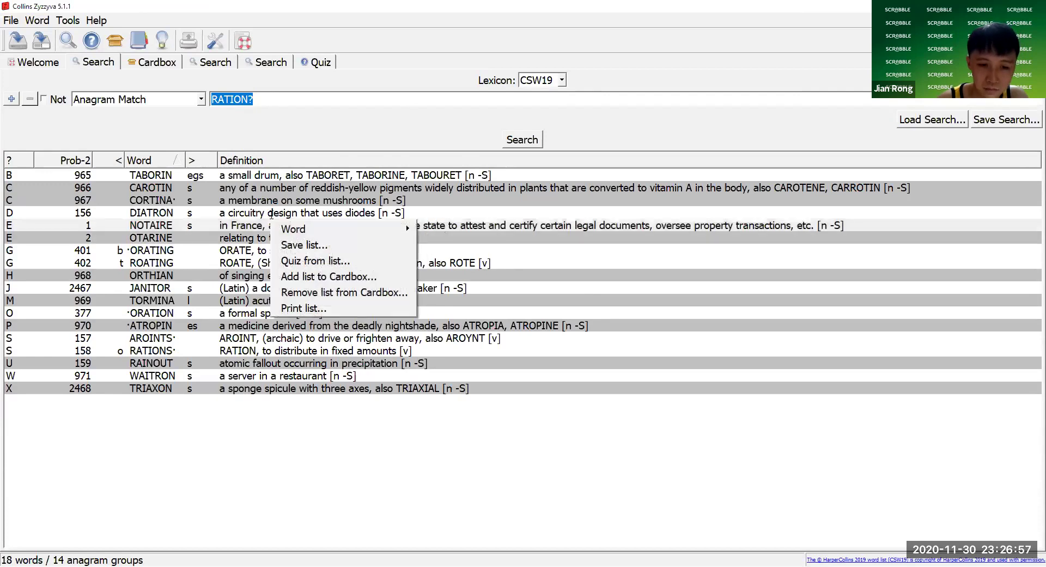
{"action": "left_click", "coordinate": [358, 261]}
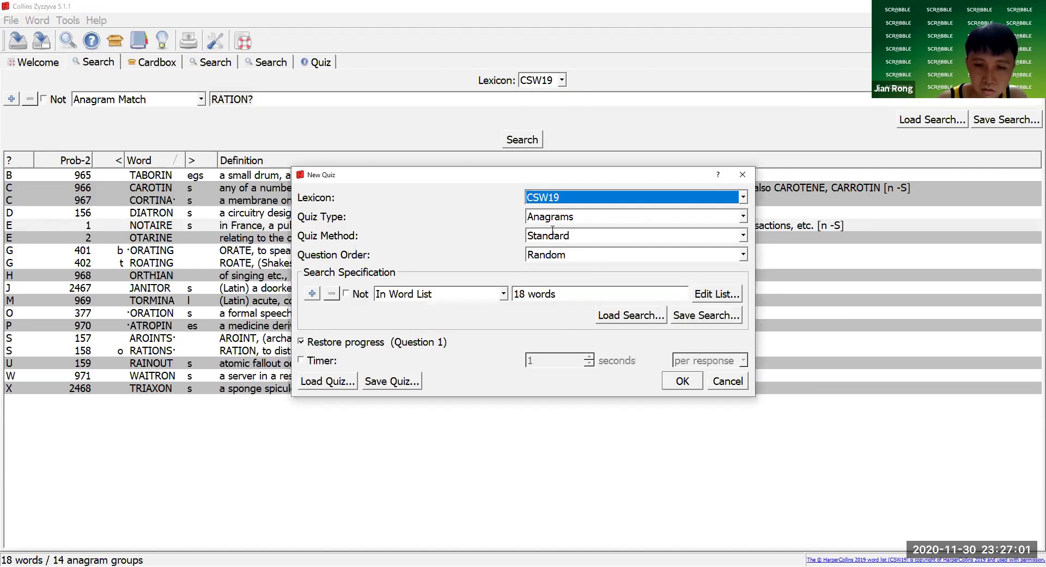
{"action": "left_click", "coordinate": [537, 236]}
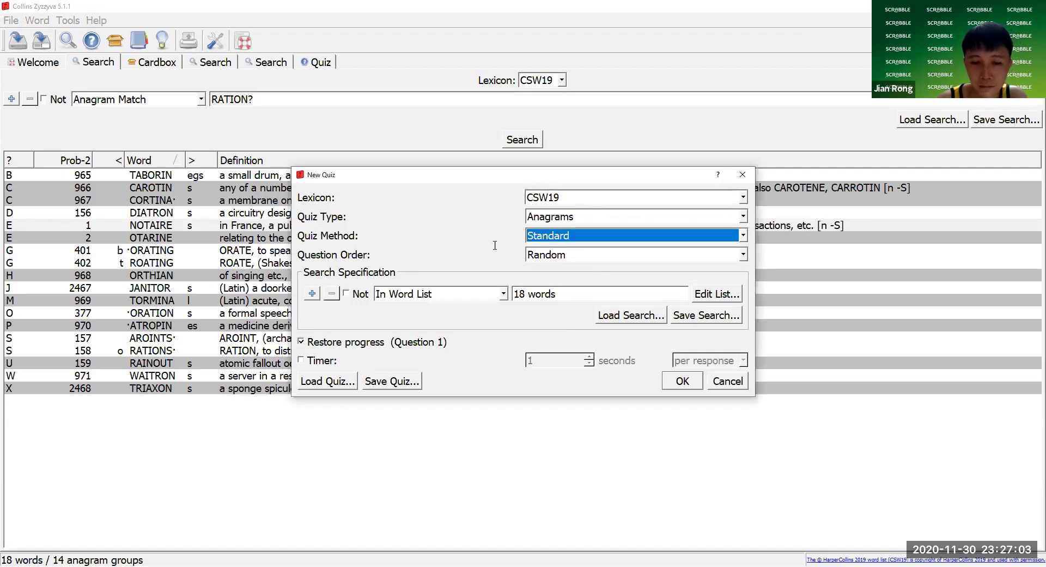
{"action": "left_click", "coordinate": [684, 382]}
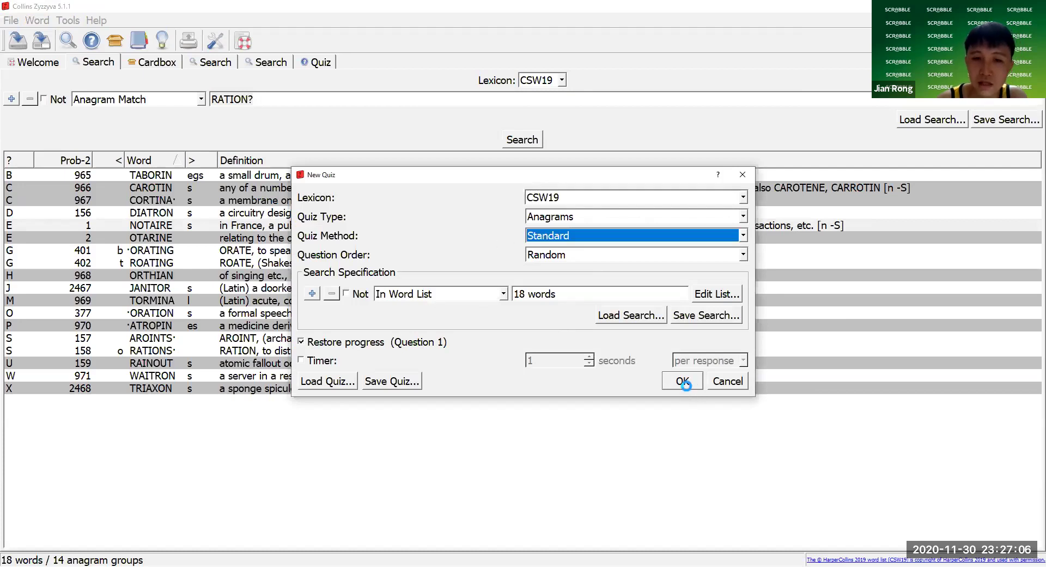
- Answer the AGINORT question with both ORATING and ROATING
{"action": "type", "text": "ORATING"}
{"action": "key", "text": "Return"}
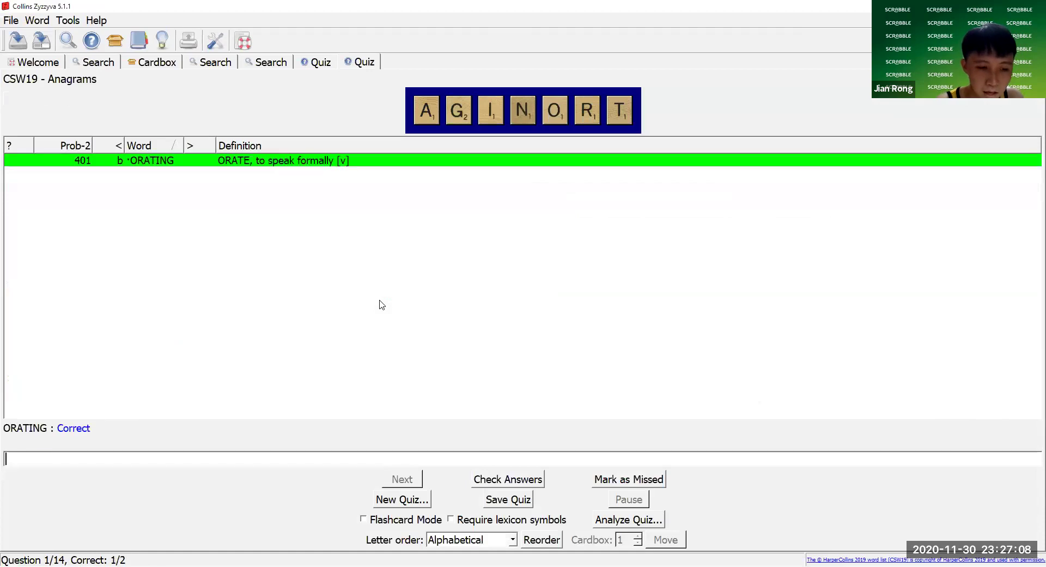
{"action": "type", "text": "ROATING"}
{"action": "key", "text": "Return"}
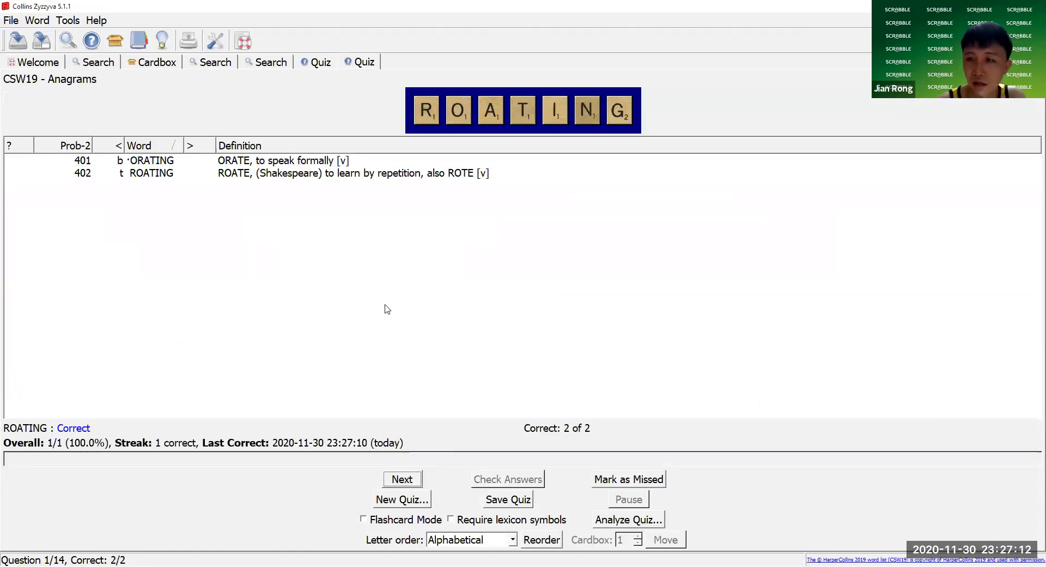
- Show ORATING on the letter tiles and close the RATION? quiz without saving it
{"action": "type", "text": "ORATING"}
{"action": "key", "text": "Return"}
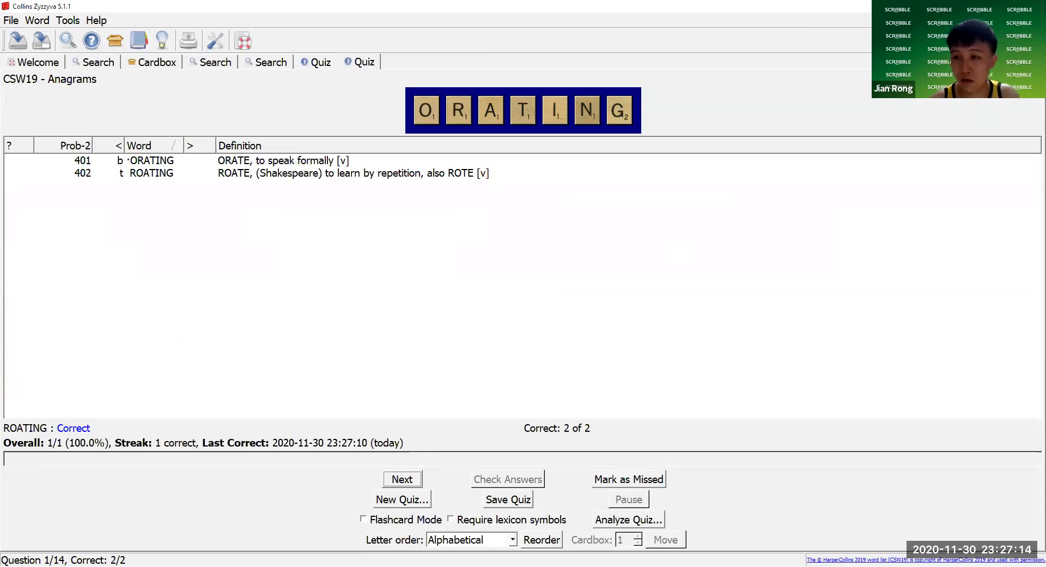
{"action": "key", "text": "ctrl+w"}
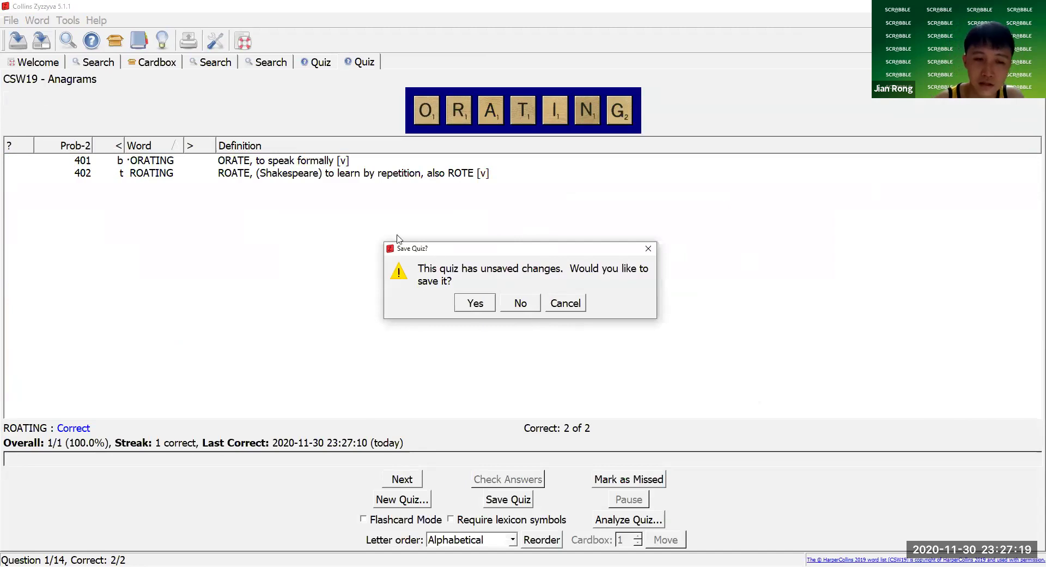
{"action": "left_click", "coordinate": [520, 303]}
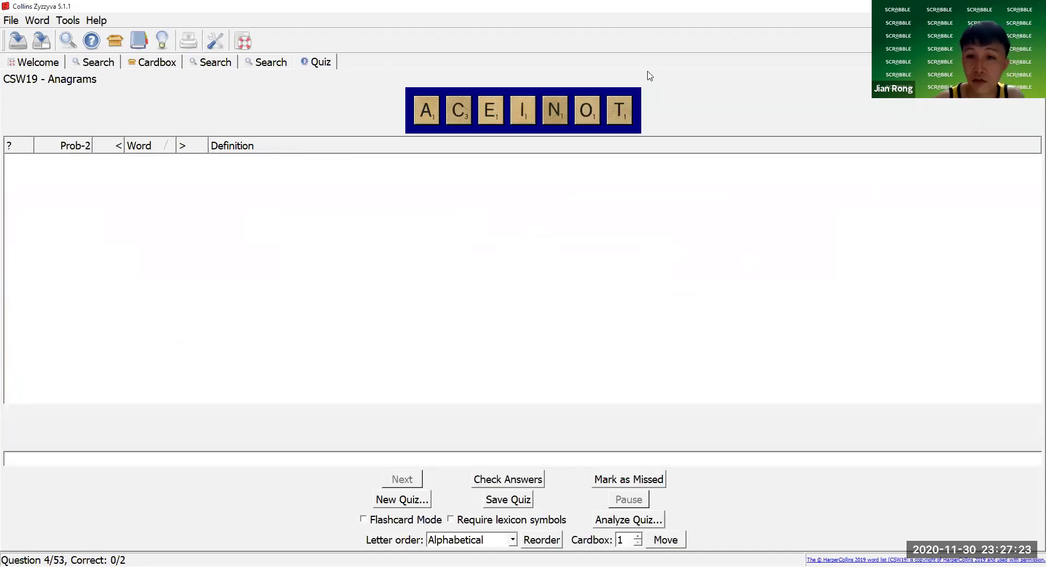